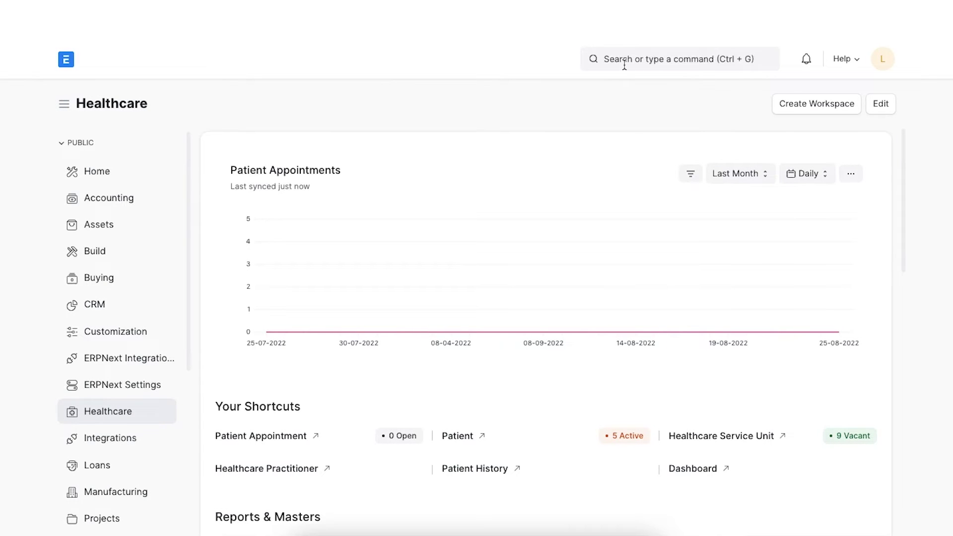
Search 'healthcare se' and open the Healthcare Settings page
{"action": "left_click", "coordinate": [624, 68]}
{"action": "type", "text": "he"}
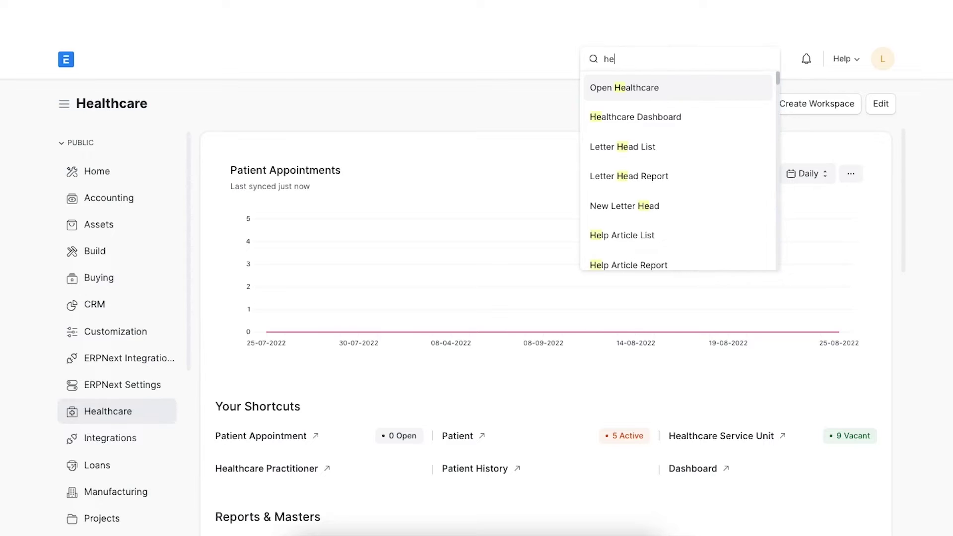
{"action": "type", "text": "althc"}
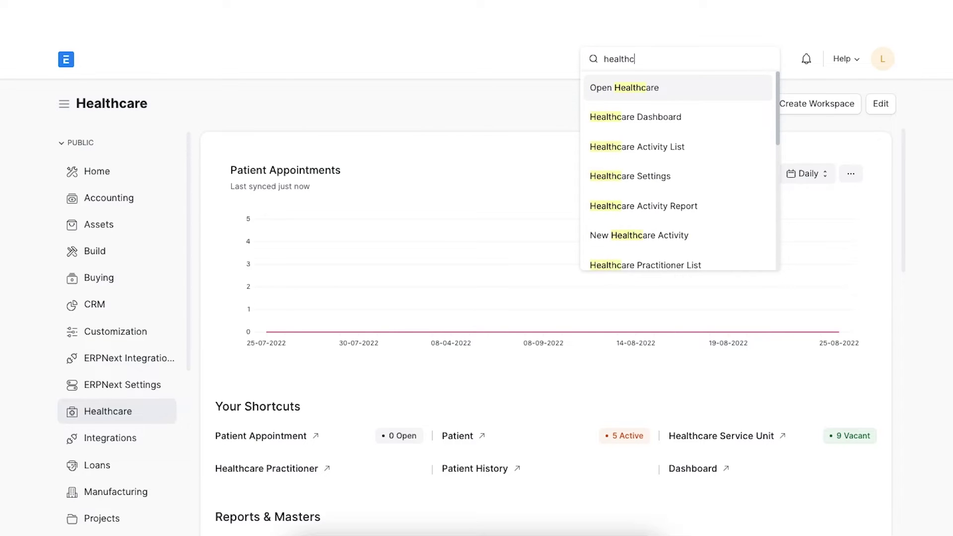
{"action": "type", "text": "are se"}
{"action": "left_click", "coordinate": [647, 78]}
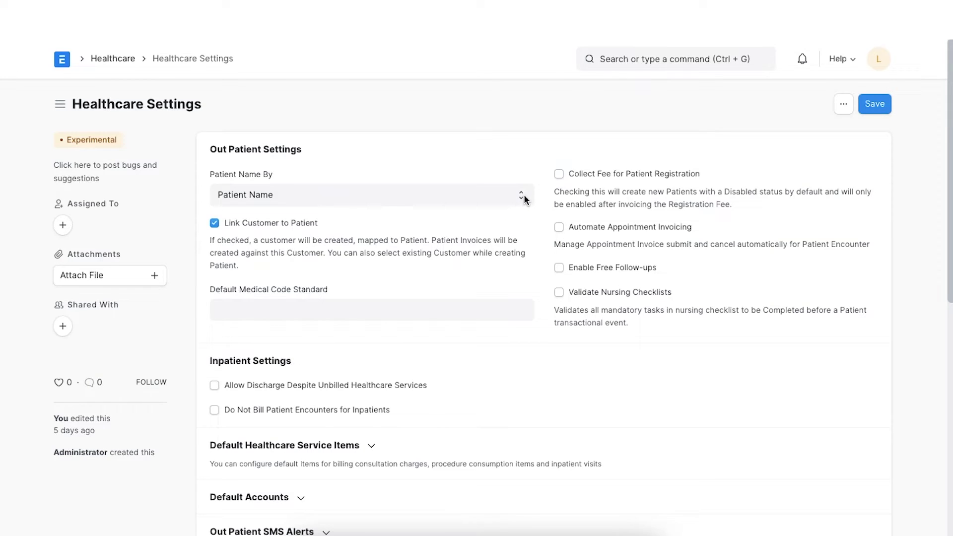
Set Patient Name By to Naming Series and Default Medical Code Standard to ICD
{"action": "left_click", "coordinate": [523, 195]}
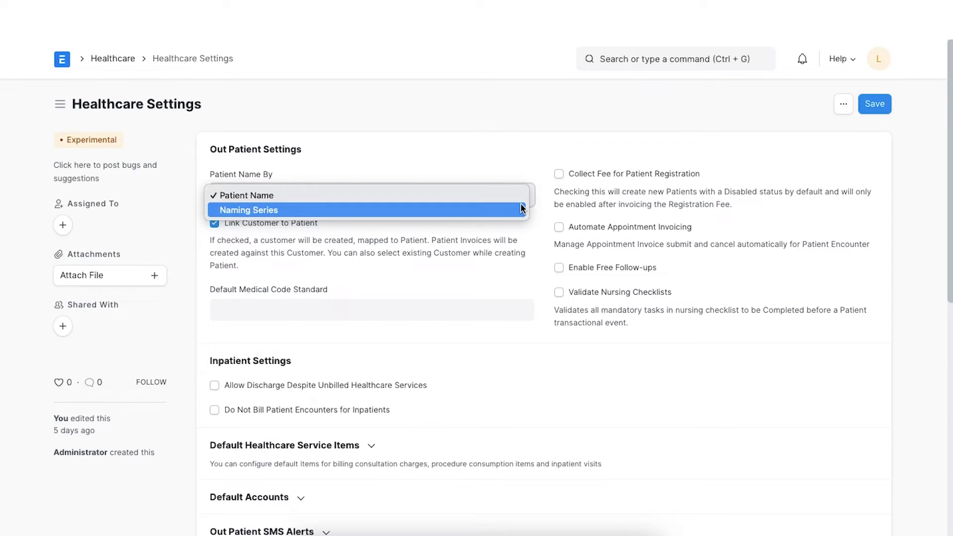
{"action": "left_click", "coordinate": [521, 208]}
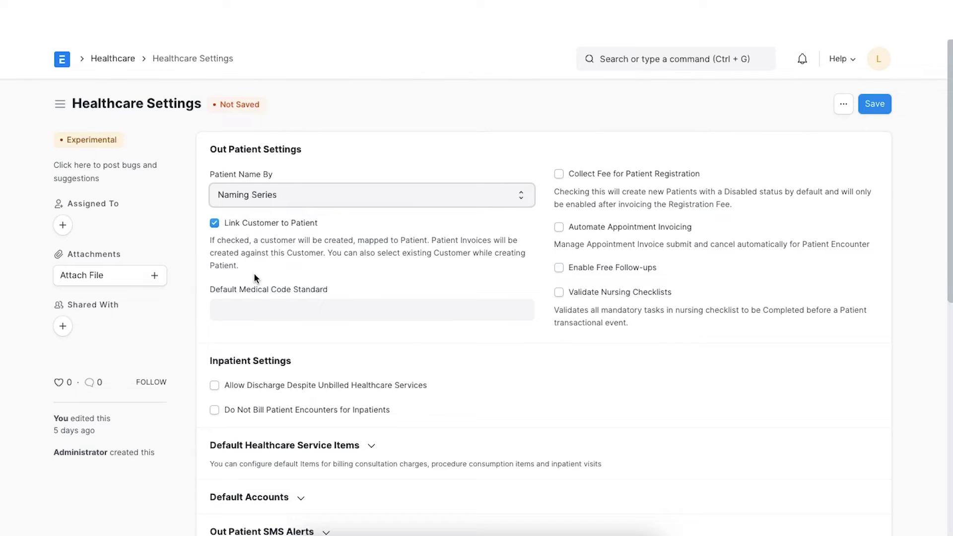
{"action": "left_click", "coordinate": [263, 308]}
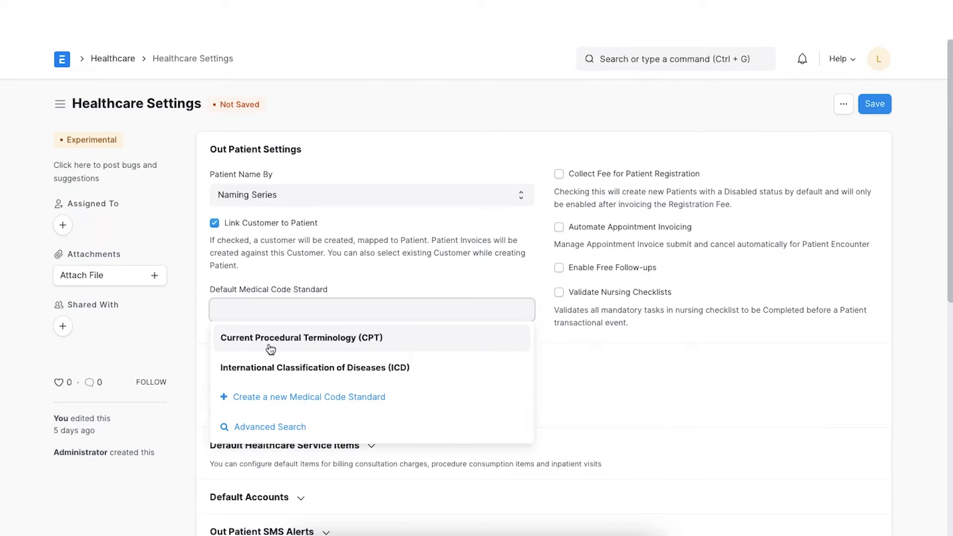
{"action": "left_click", "coordinate": [272, 370]}
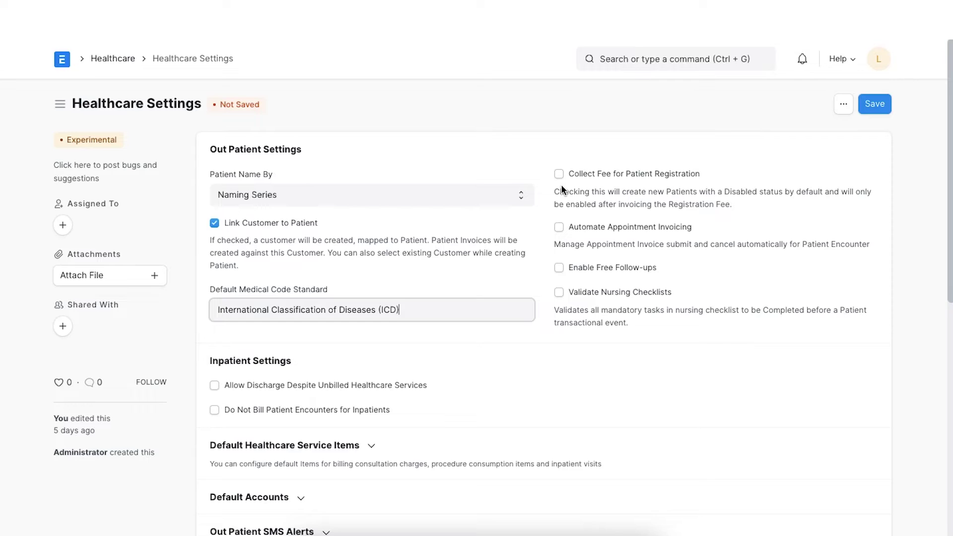
{"action": "left_click", "coordinate": [558, 174]}
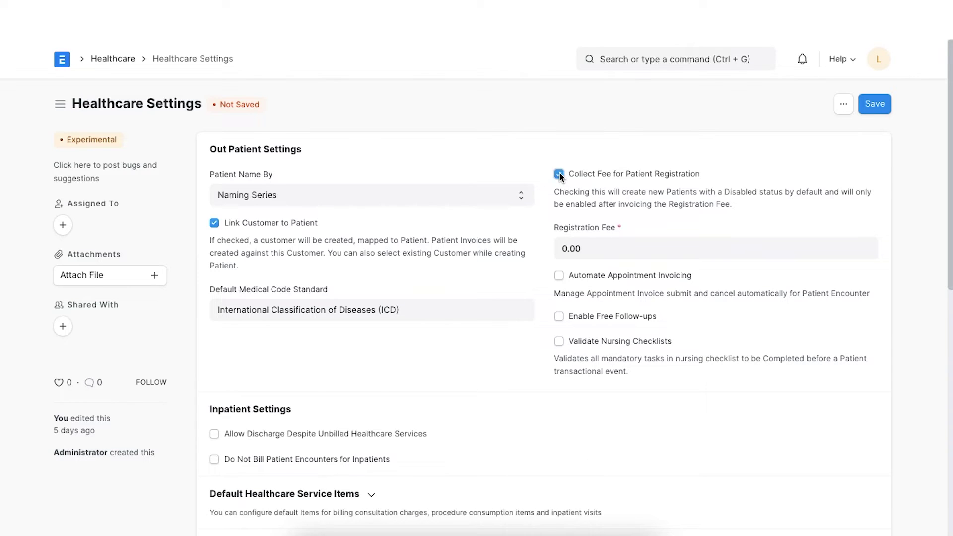
{"action": "left_click", "coordinate": [584, 243]}
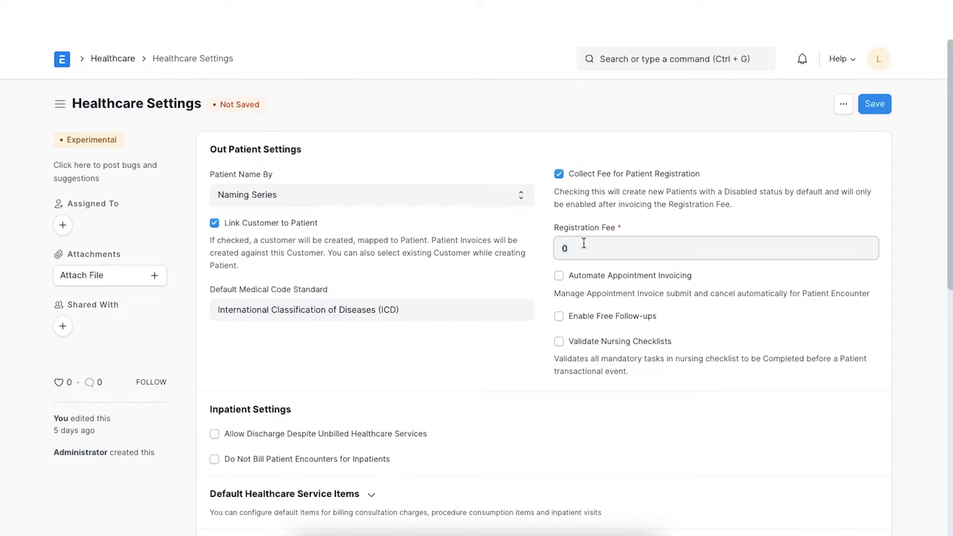
{"action": "left_click", "coordinate": [558, 174]}
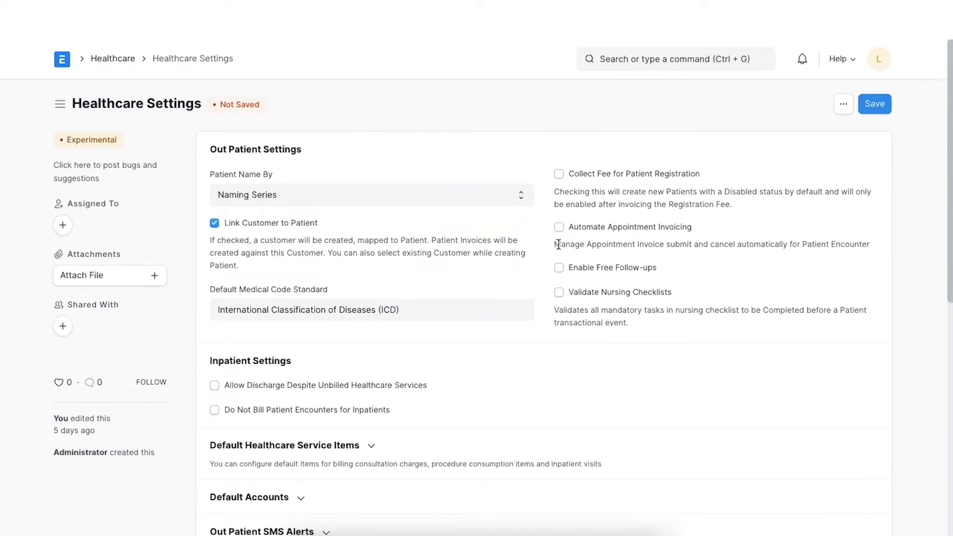
{"action": "left_click", "coordinate": [559, 228]}
{"action": "left_click", "coordinate": [559, 229]}
Enable free follow-ups with 3 free encounters valid for 7 days
{"action": "left_click", "coordinate": [560, 268]}
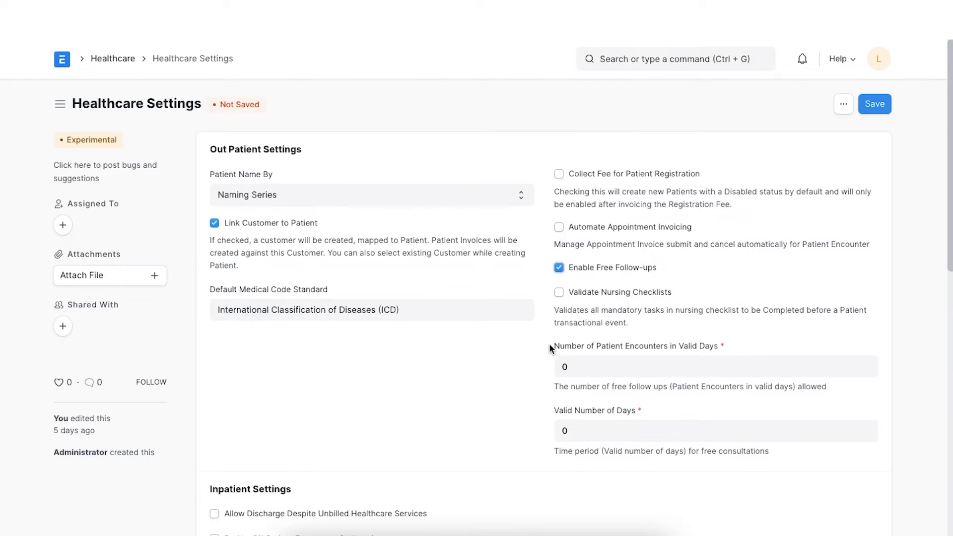
{"action": "scroll", "coordinate": [549, 345], "scroll_direction": "down", "scroll_amount": 2}
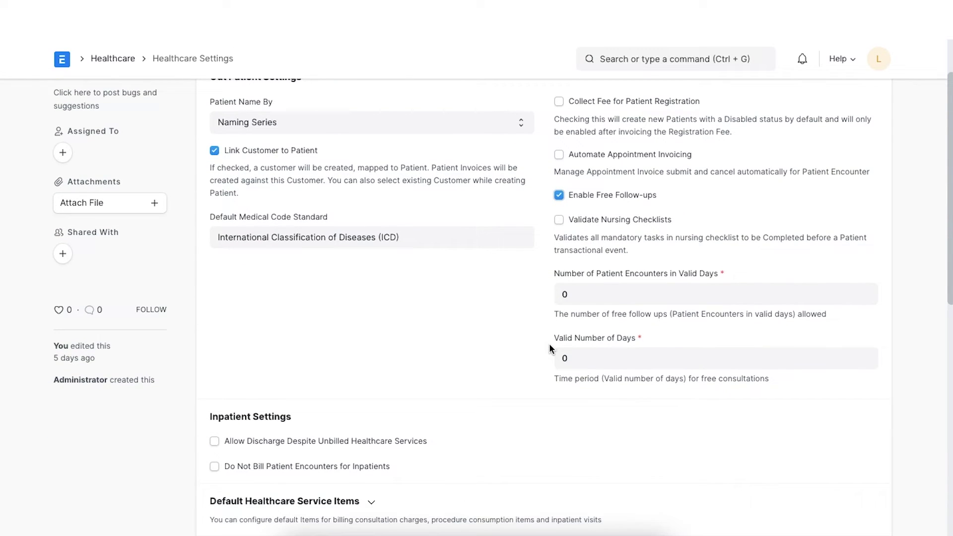
{"action": "left_click", "coordinate": [584, 294]}
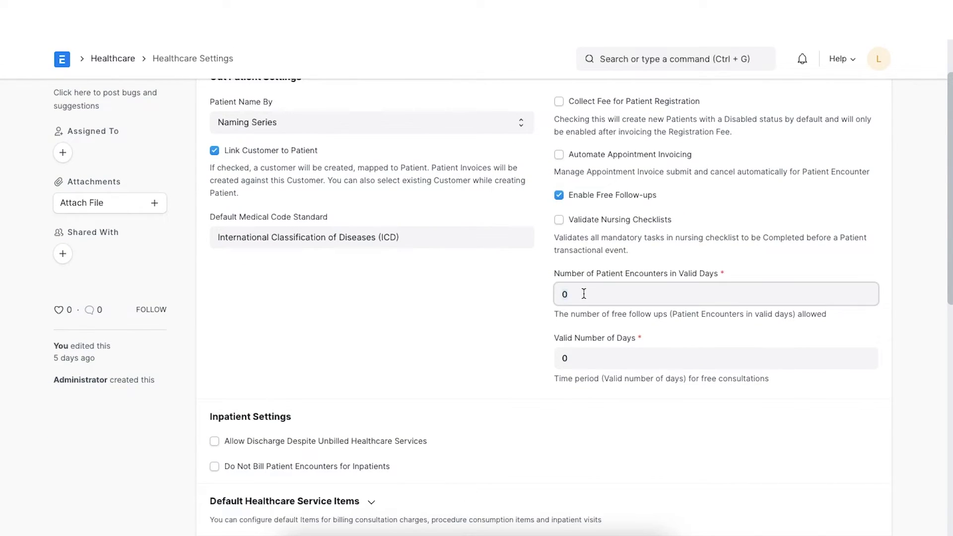
{"action": "type", "text": "3"}
{"action": "left_click", "coordinate": [569, 358]}
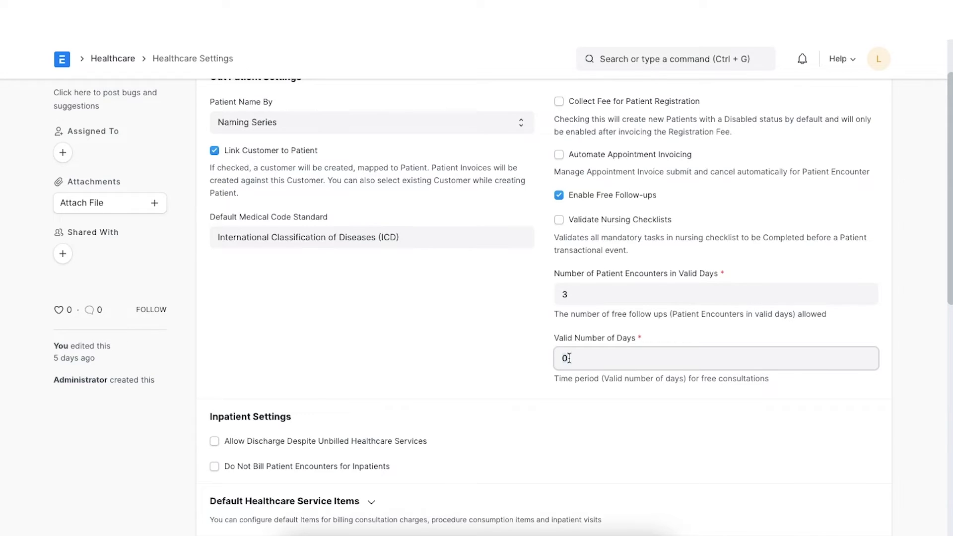
{"action": "key", "text": "BackSpace"}
{"action": "type", "text": "7"}
Disable free follow-ups again and expand the Out Patient SMS Alerts section
{"action": "left_click", "coordinate": [559, 195]}
{"action": "scroll", "coordinate": [436, 372], "scroll_direction": "down", "scroll_amount": 3}
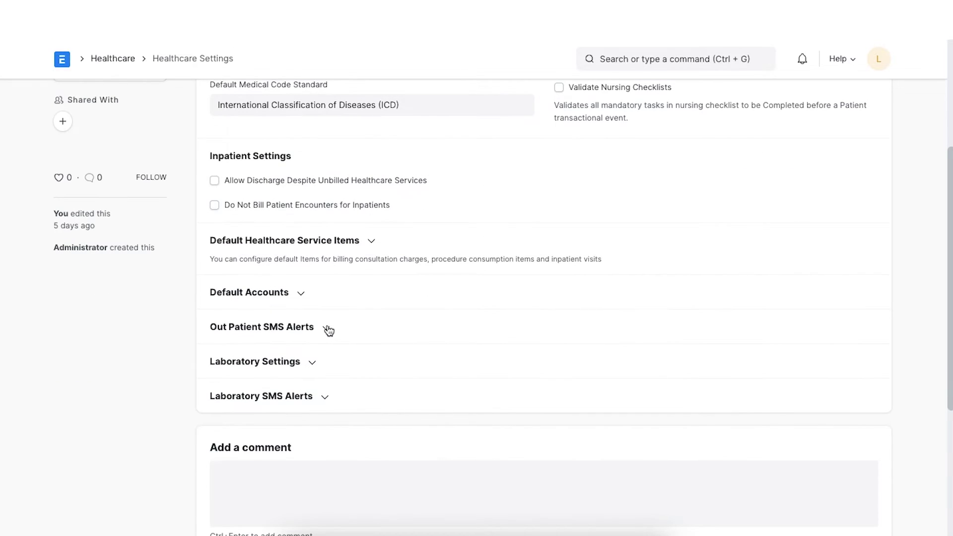
{"action": "left_click", "coordinate": [329, 331]}
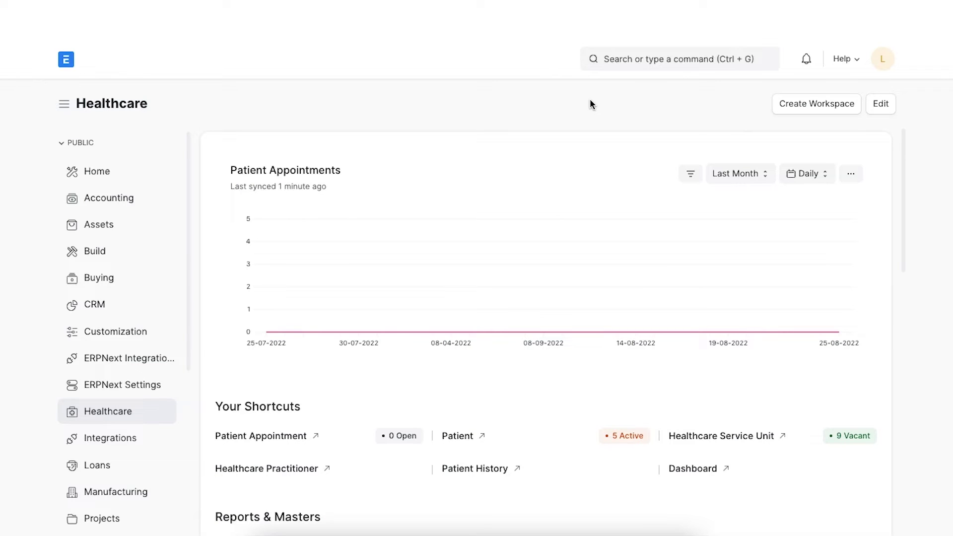
Open the Patient List via search and start a new patient in the full form
{"action": "left_click", "coordinate": [614, 58]}
{"action": "type", "text": "p"}
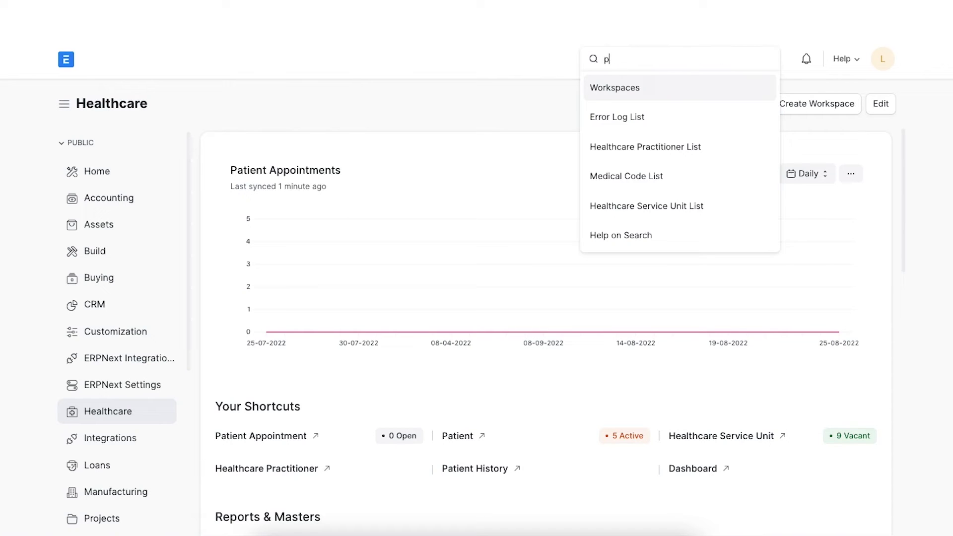
{"action": "type", "text": "atient"}
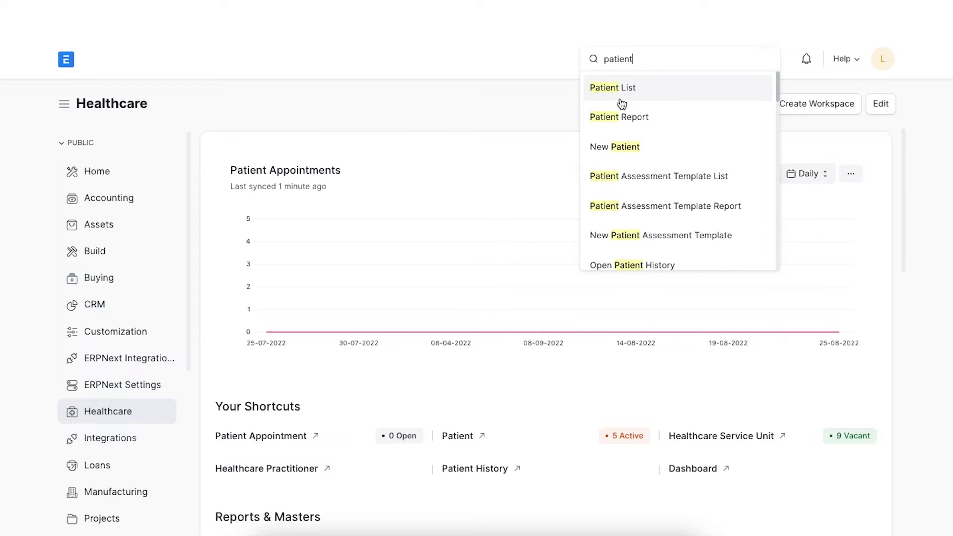
{"action": "left_click", "coordinate": [636, 88]}
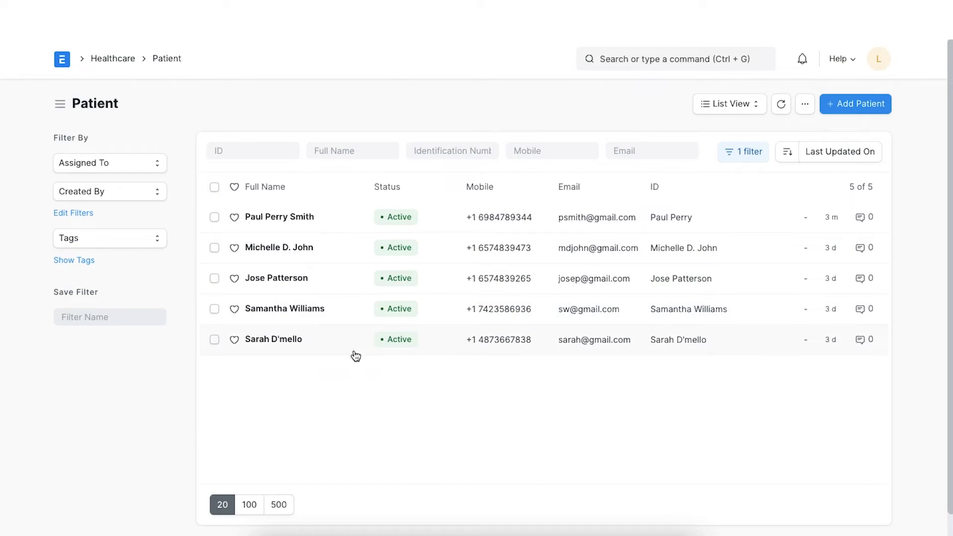
{"action": "left_click", "coordinate": [858, 107]}
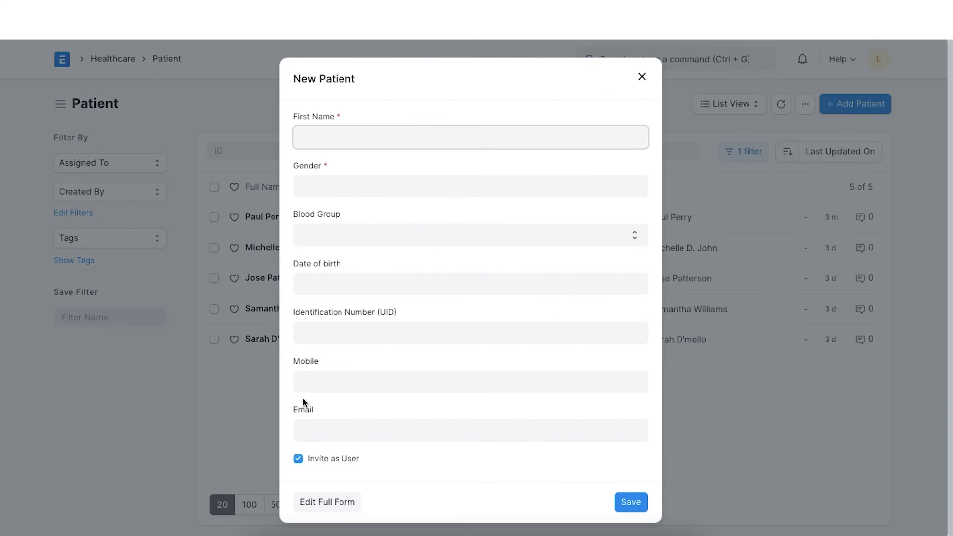
{"action": "left_click", "coordinate": [327, 502]}
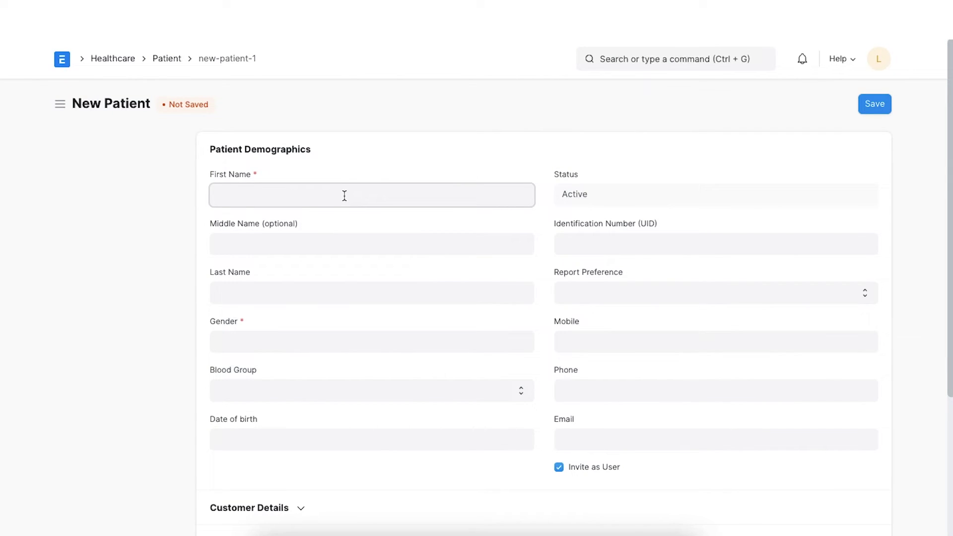
Enter the patient's full name, gender Male and blood group O Positive
{"action": "left_click", "coordinate": [313, 338]}
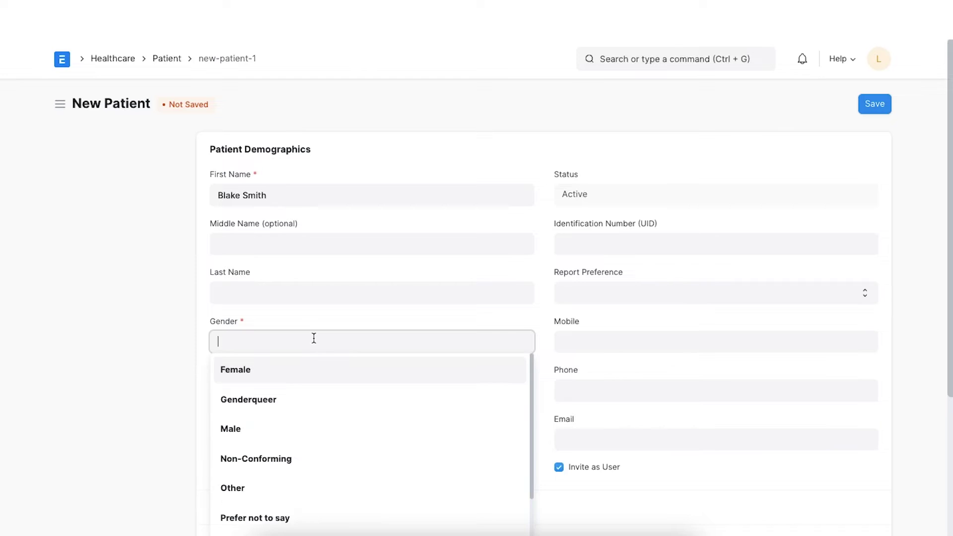
{"action": "left_click", "coordinate": [290, 426]}
{"action": "left_click", "coordinate": [299, 394]}
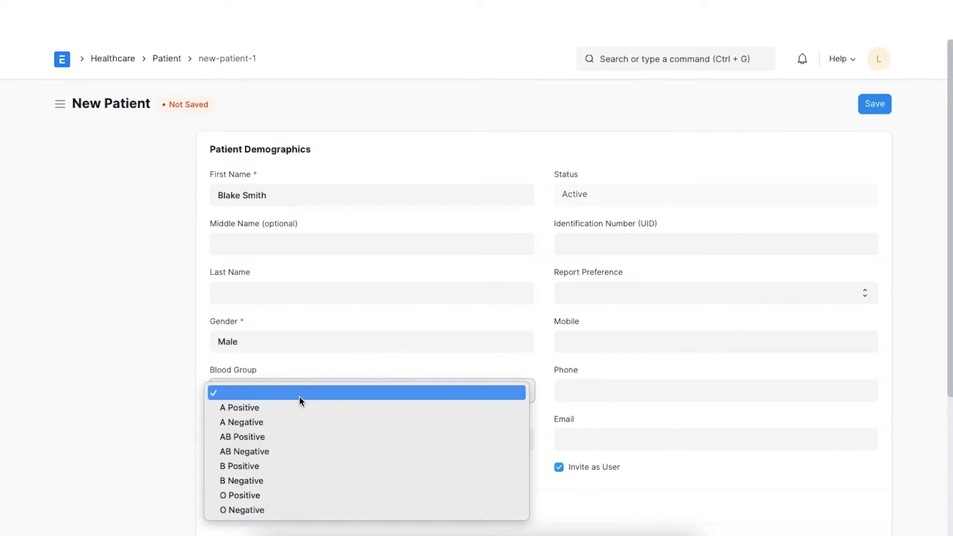
{"action": "left_click", "coordinate": [275, 495]}
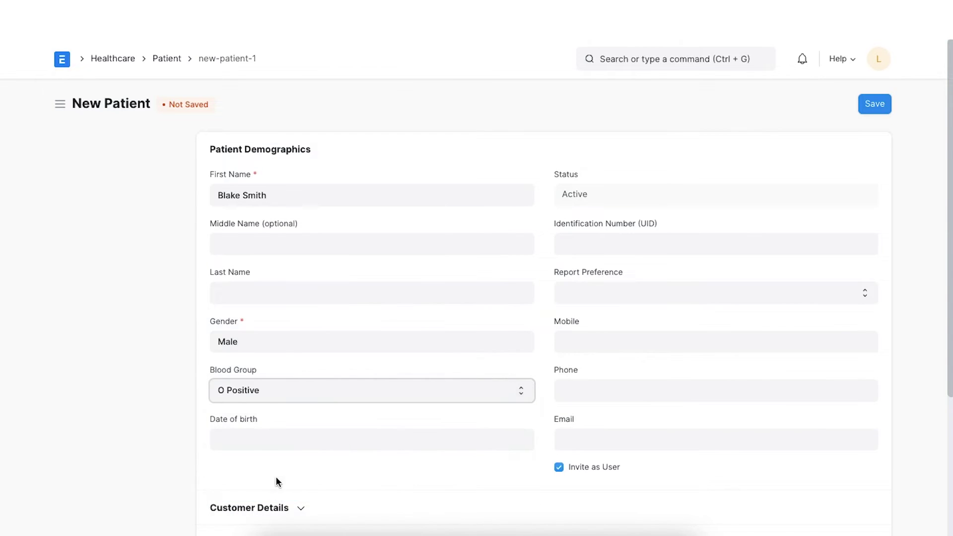
Set the date of birth to 23 August 2000
{"action": "left_click", "coordinate": [276, 440]}
{"action": "left_click", "coordinate": [294, 246]}
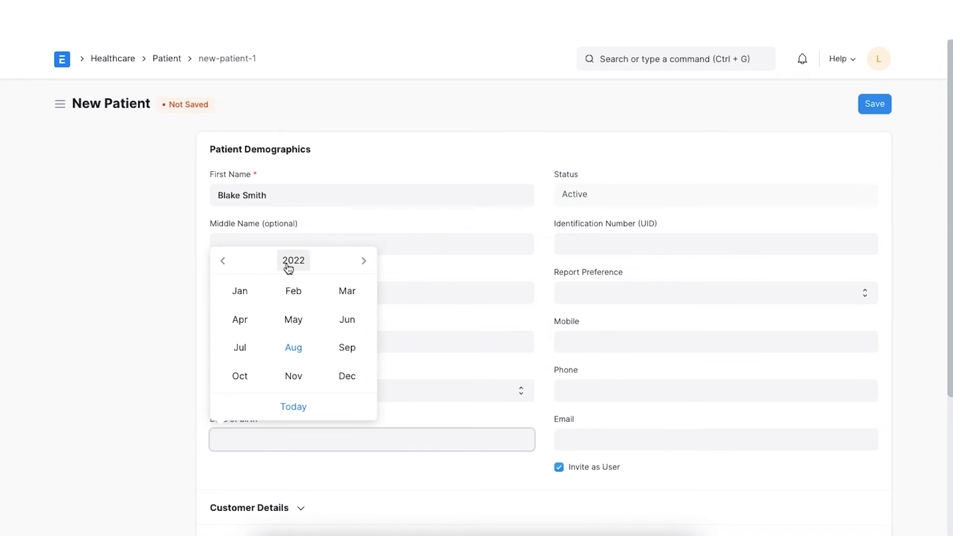
{"action": "left_click", "coordinate": [289, 263]}
{"action": "left_click", "coordinate": [223, 261]}
{"action": "left_click", "coordinate": [223, 260]}
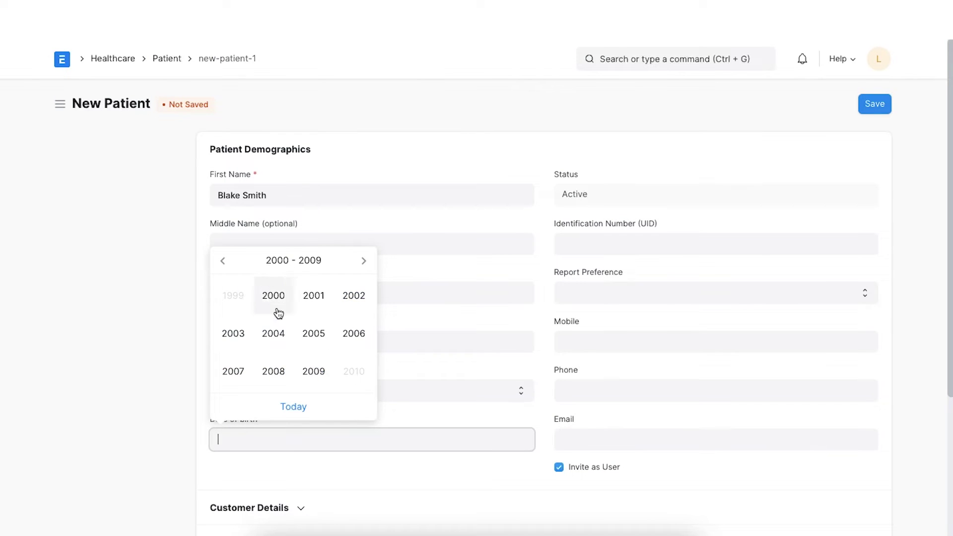
{"action": "left_click", "coordinate": [279, 313]}
{"action": "left_click", "coordinate": [294, 345]}
{"action": "left_click", "coordinate": [292, 358]}
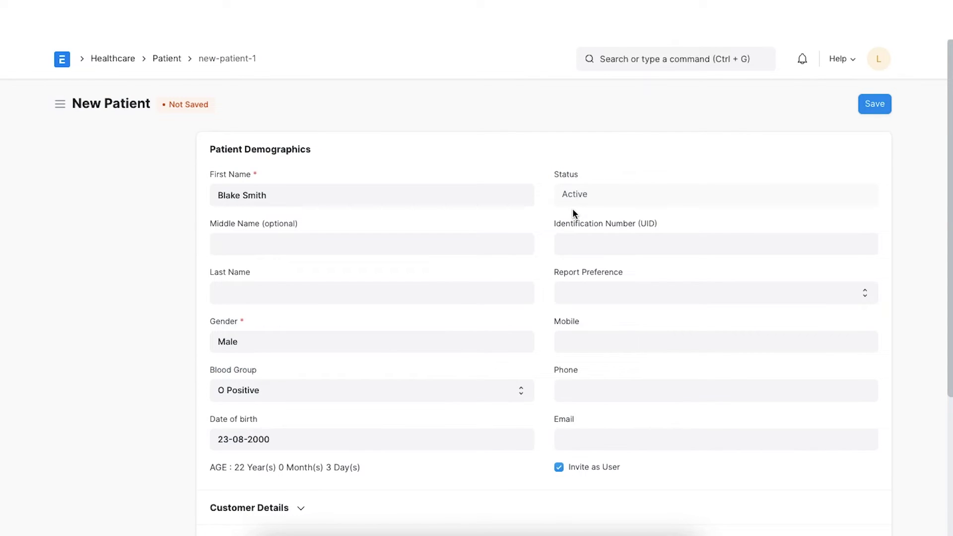
Enter the patient's identification number and set report preference to Email
{"action": "left_click", "coordinate": [580, 242]}
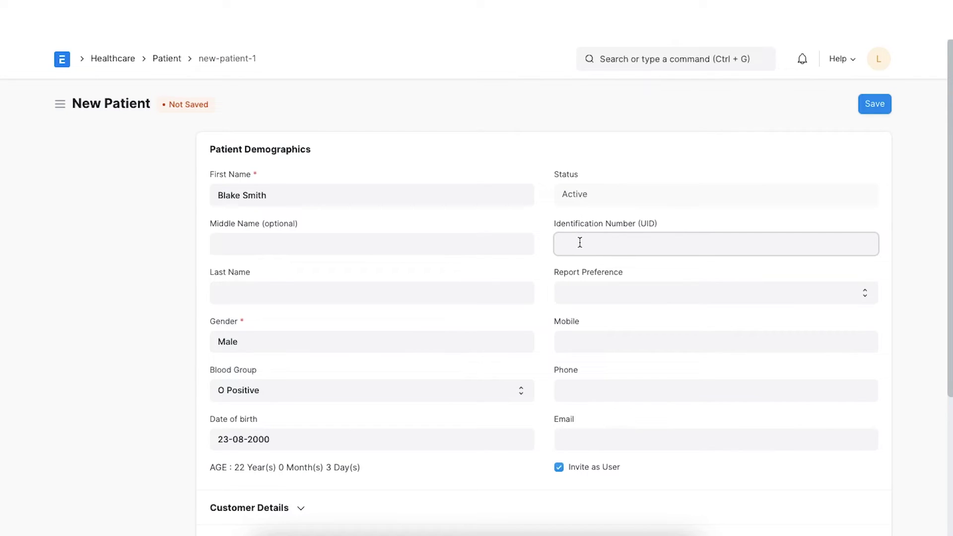
{"action": "type", "text": "34456"}
{"action": "left_click", "coordinate": [708, 298]}
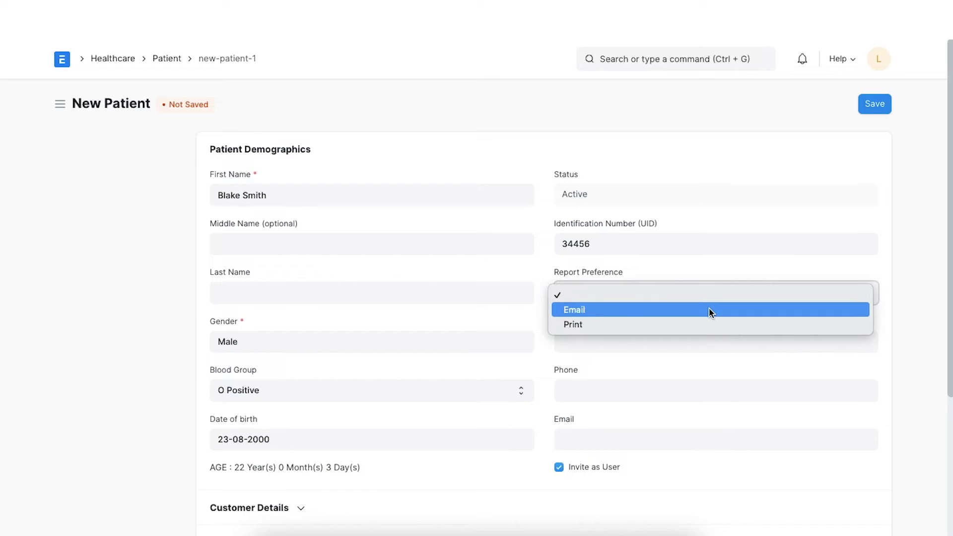
{"action": "left_click", "coordinate": [709, 310]}
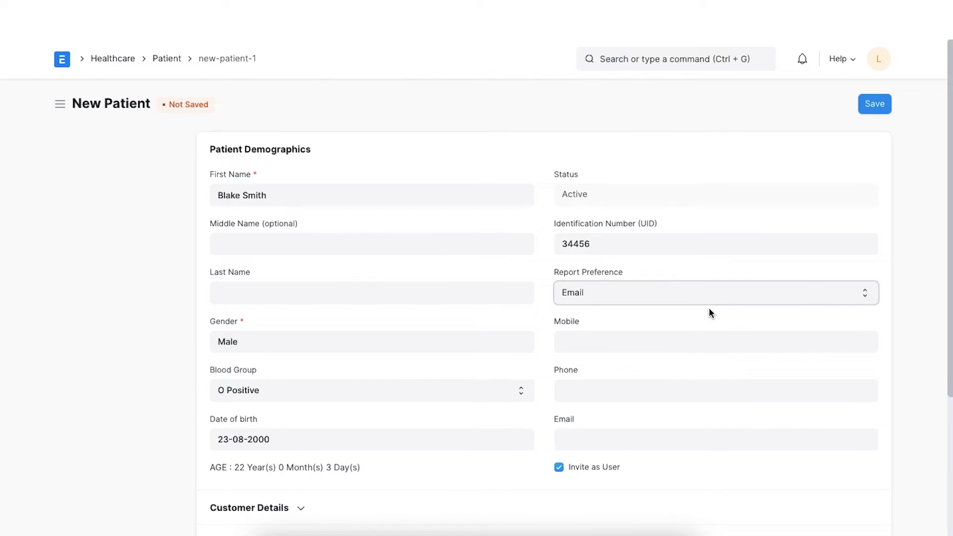
Fill in the patient's mobile number and e-mail address
{"action": "left_click", "coordinate": [663, 336]}
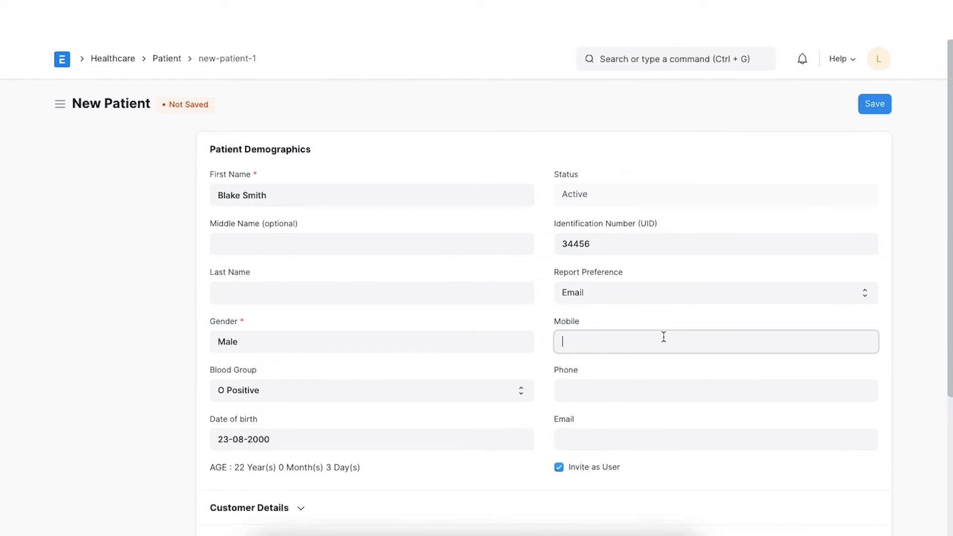
{"action": "scroll", "coordinate": [664, 337], "scroll_direction": "down", "scroll_amount": 1}
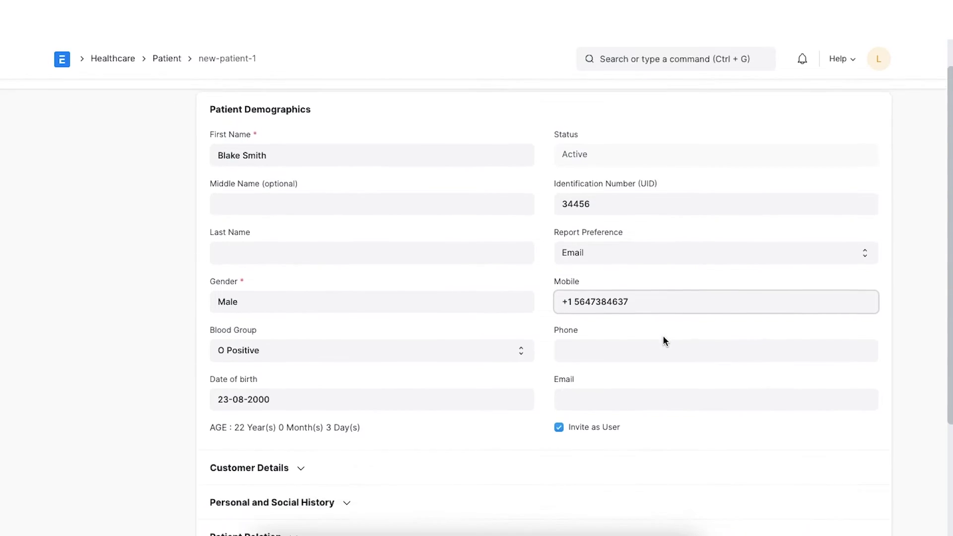
{"action": "scroll", "coordinate": [663, 336], "scroll_direction": "down", "scroll_amount": 1}
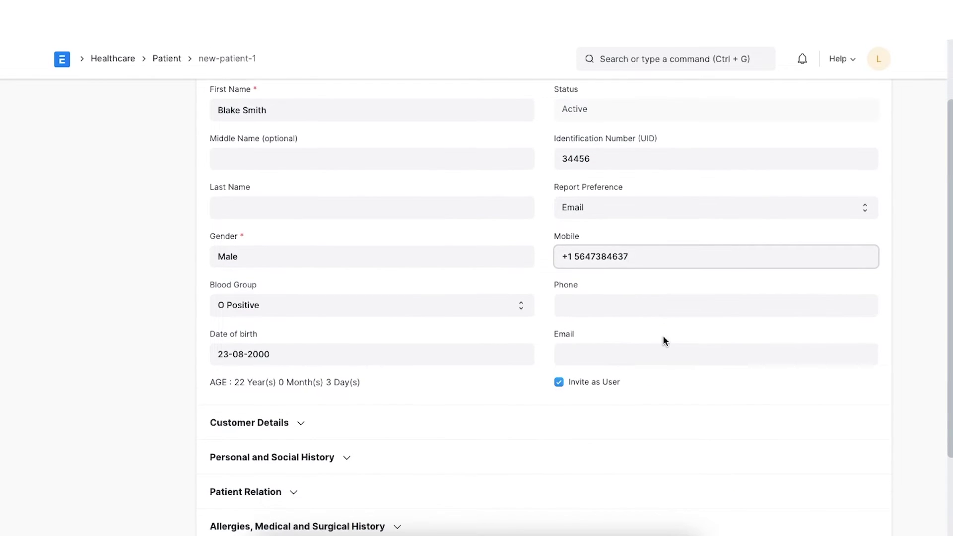
{"action": "left_click", "coordinate": [622, 354]}
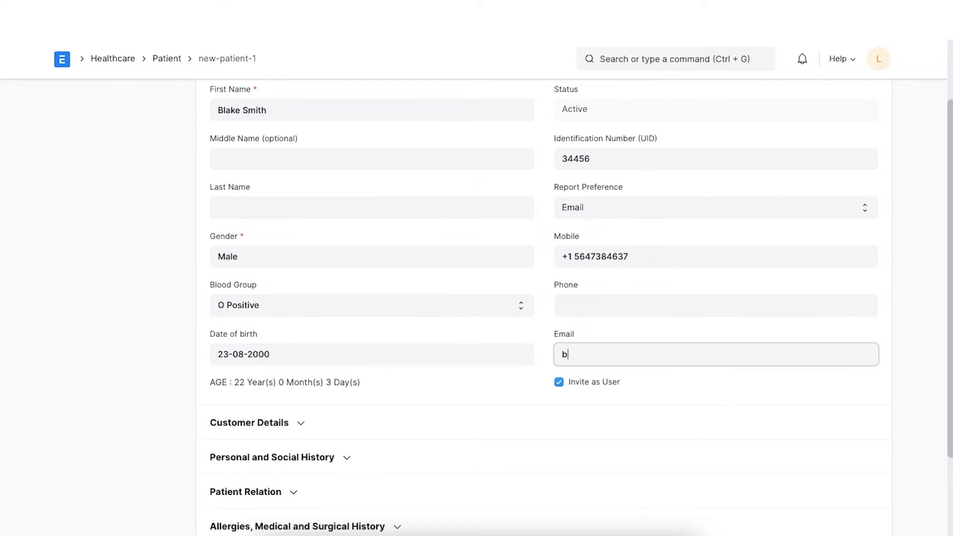
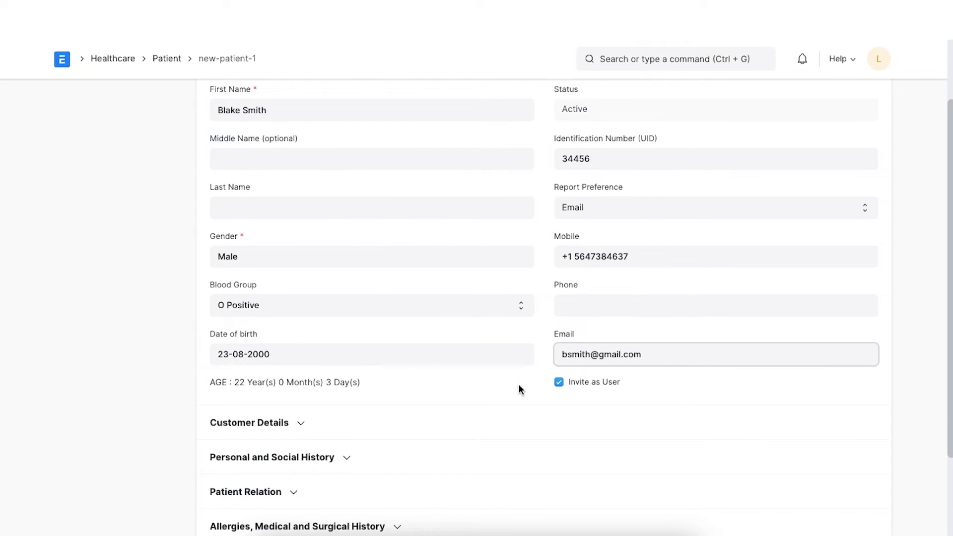
{"action": "scroll", "coordinate": [518, 389], "scroll_direction": "down", "scroll_amount": 3}
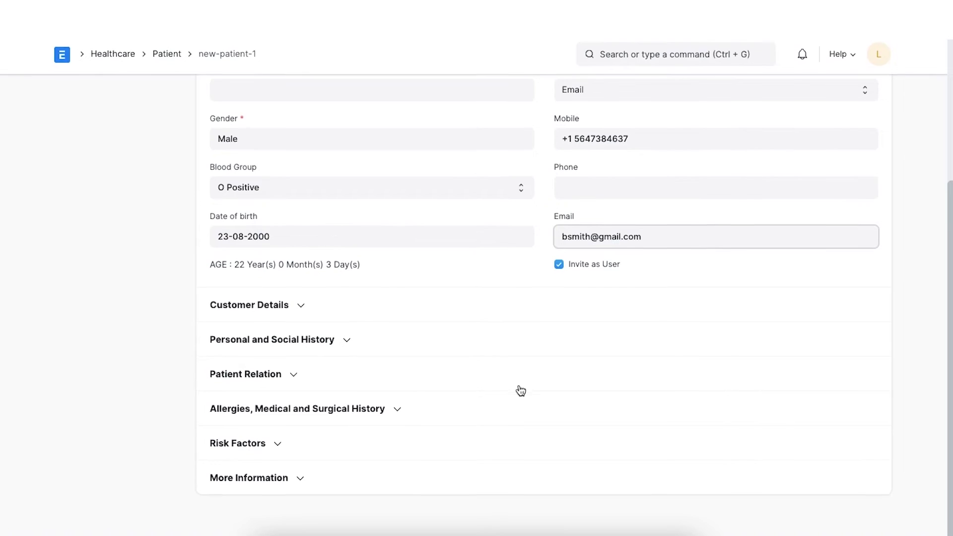
In Personal and Social History, set marital status Single and occupation Service
{"action": "left_click", "coordinate": [350, 341]}
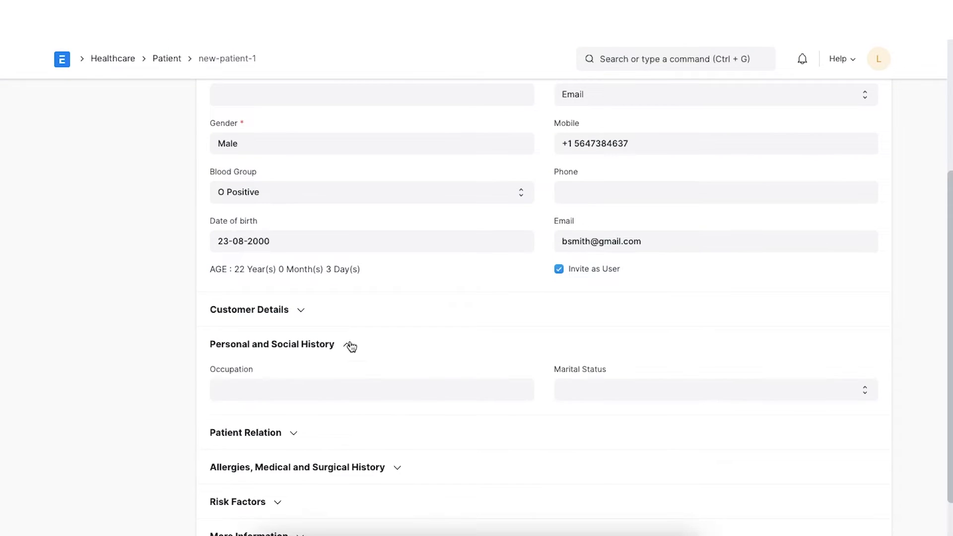
{"action": "scroll", "coordinate": [350, 345], "scroll_direction": "down", "scroll_amount": 1}
{"action": "left_click", "coordinate": [570, 342]}
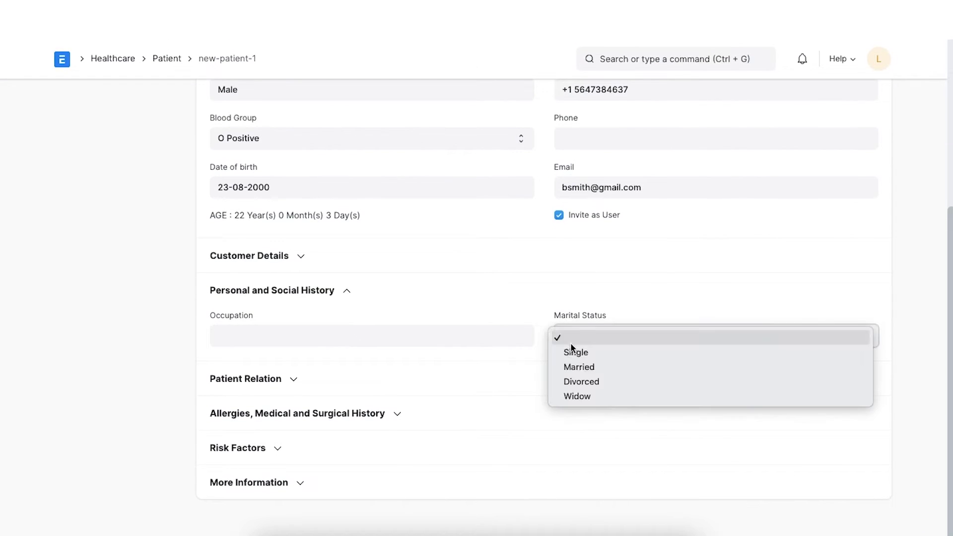
{"action": "left_click", "coordinate": [570, 355]}
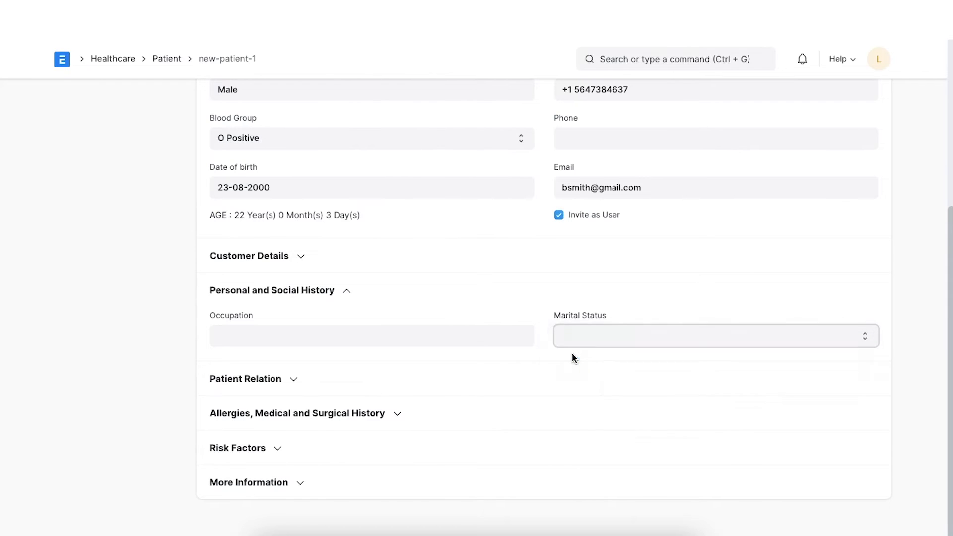
{"action": "left_click", "coordinate": [481, 335]}
{"action": "type", "text": "Ser"}
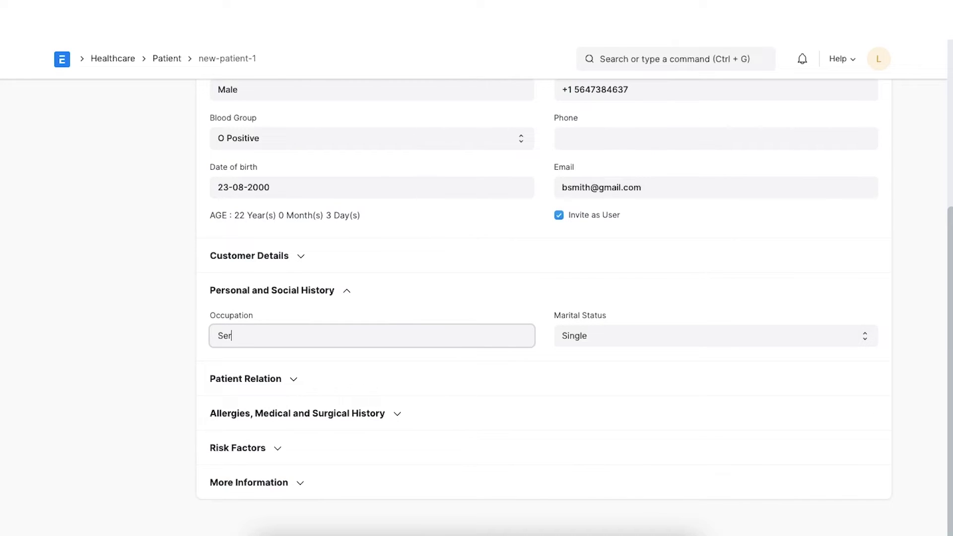
{"action": "type", "text": "vice"}
Add a patient relation row linking an existing patient as Siblings
{"action": "left_click", "coordinate": [294, 378]}
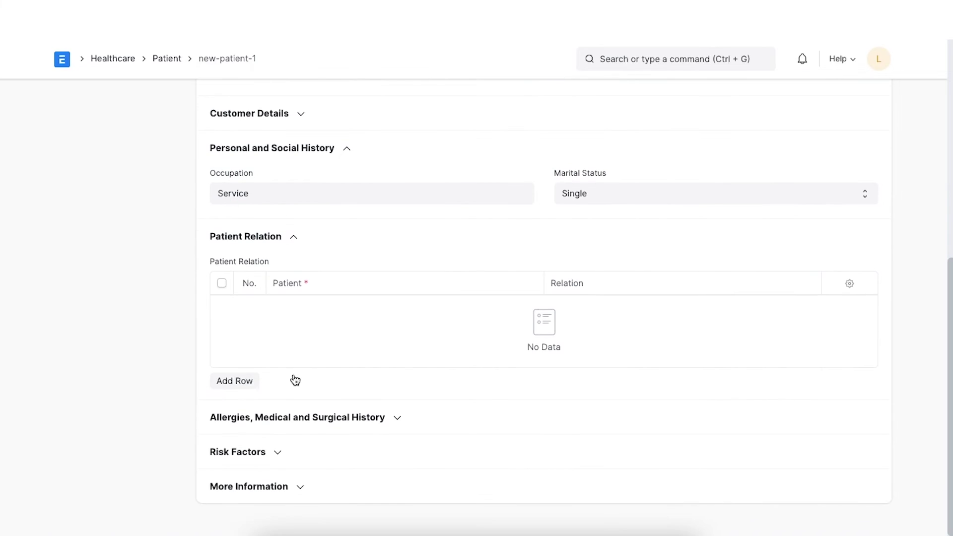
{"action": "left_click", "coordinate": [246, 381]}
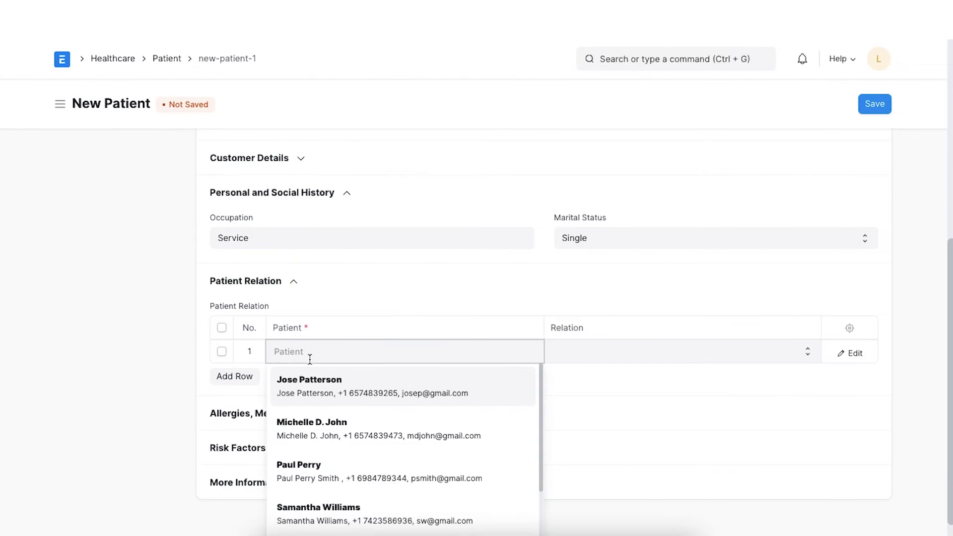
{"action": "left_click", "coordinate": [323, 409]}
{"action": "left_click", "coordinate": [578, 353]}
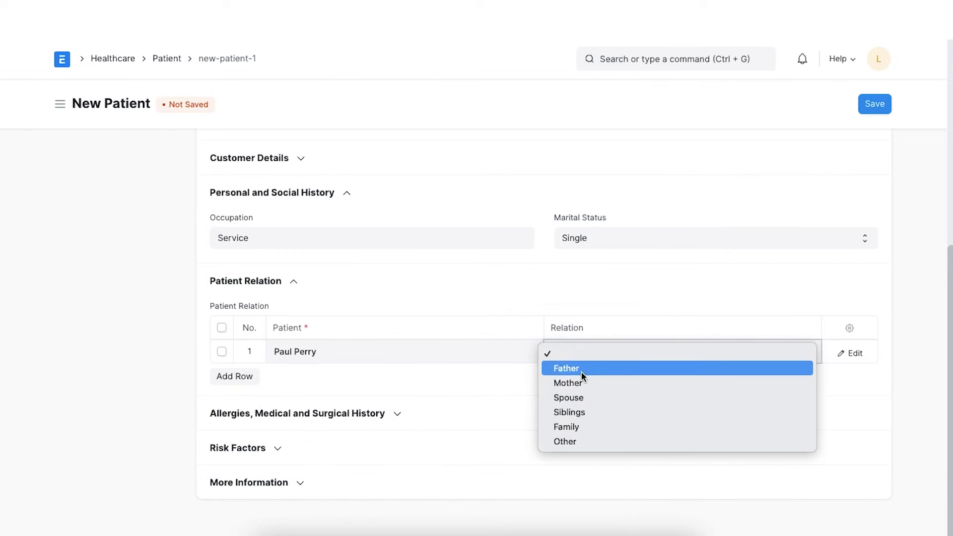
{"action": "left_click", "coordinate": [581, 413]}
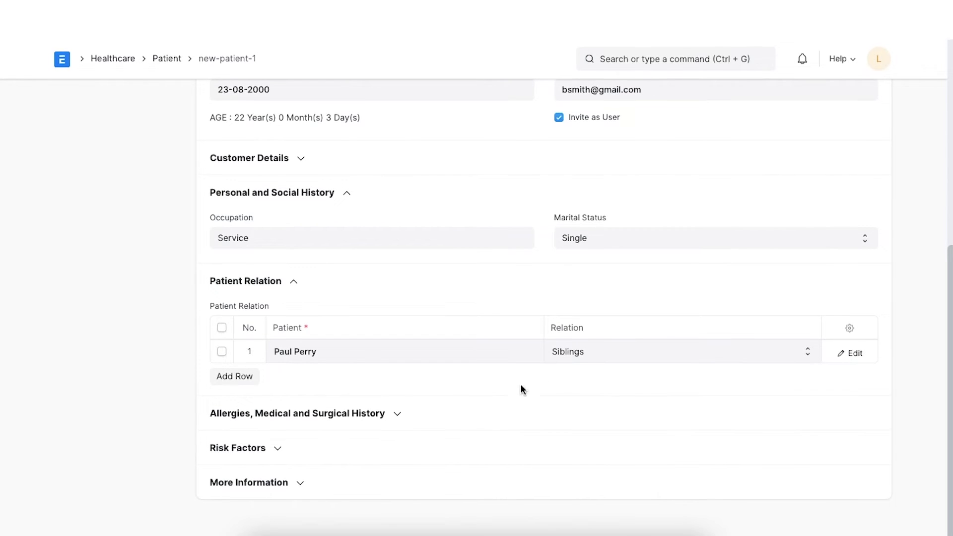
Record Dust Allergy and Peanut Allergy, with Thyroid as medical history
{"action": "left_click", "coordinate": [398, 415]}
{"action": "scroll", "coordinate": [397, 419], "scroll_direction": "down", "scroll_amount": 5}
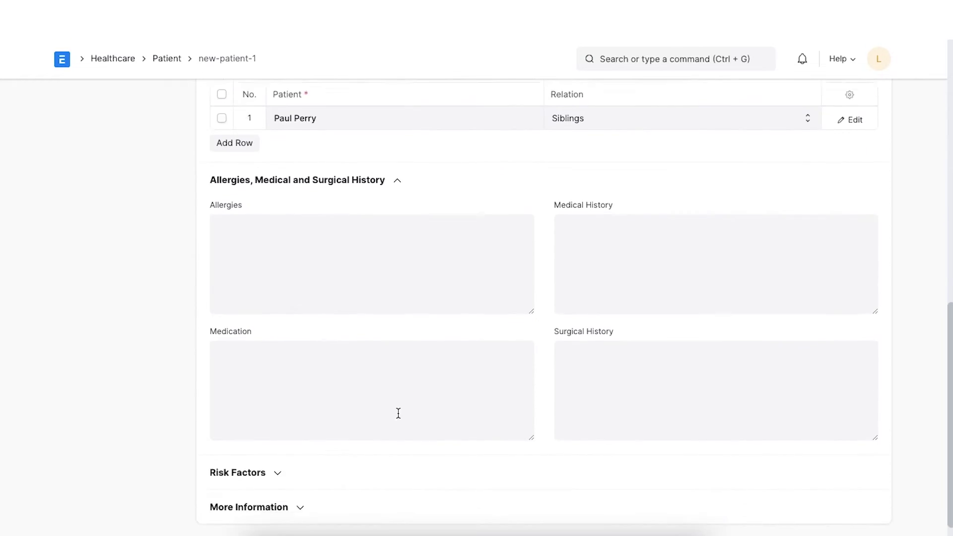
{"action": "type", "text": "Dust All"}
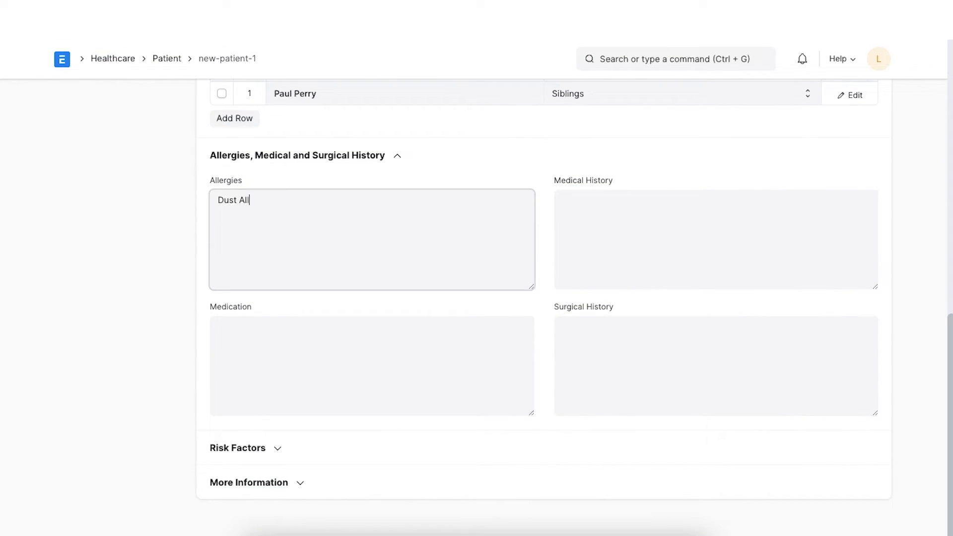
{"action": "type", "text": "ergy"}
{"action": "key", "text": "Return"}
{"action": "type", "text": "Peanut Allergy"}
{"action": "left_click", "coordinate": [591, 217]}
{"action": "type", "text": "Thyroid"}
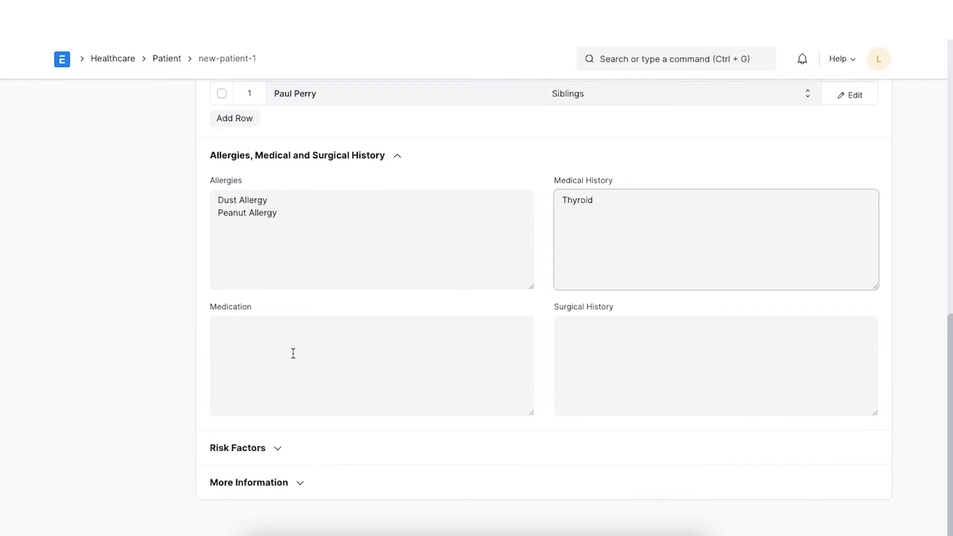
Enter medication Thyronorm 100mcg and surgical history Hip Surgery, then collapse the section
{"action": "left_click", "coordinate": [293, 353]}
{"action": "type", "text": "Thyronorm"}
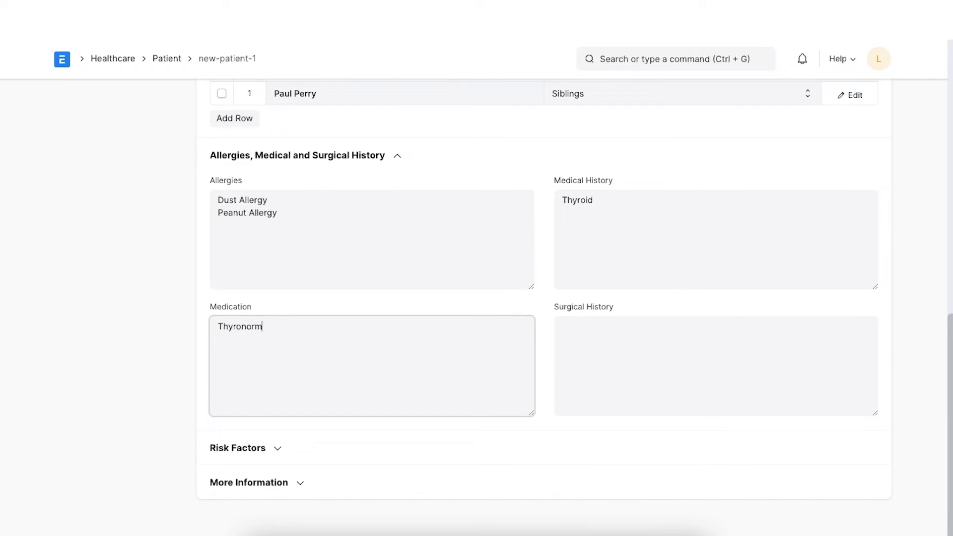
{"action": "type", "text": " 100mcg"}
{"action": "left_click", "coordinate": [621, 332]}
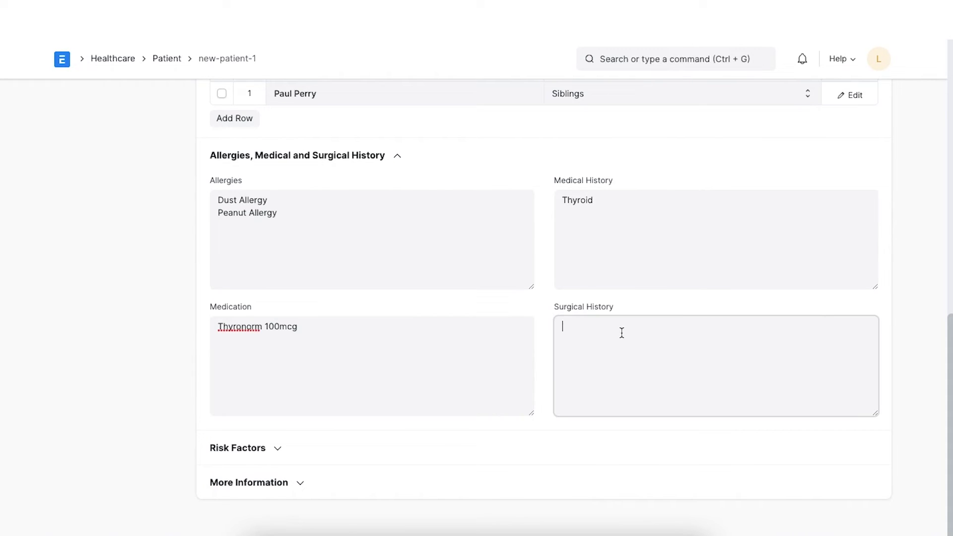
{"action": "type", "text": "Hip Surgery"}
{"action": "left_click", "coordinate": [589, 464]}
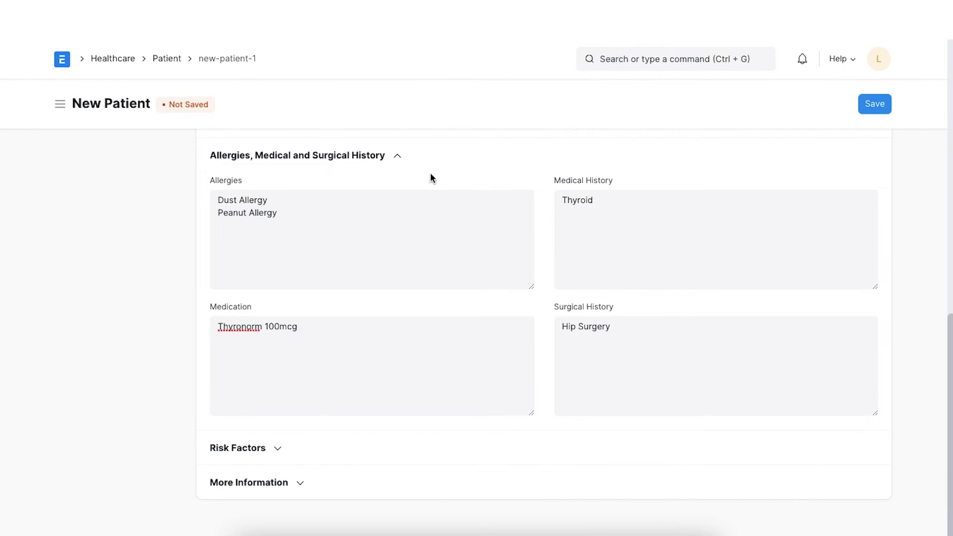
{"action": "left_click", "coordinate": [396, 156]}
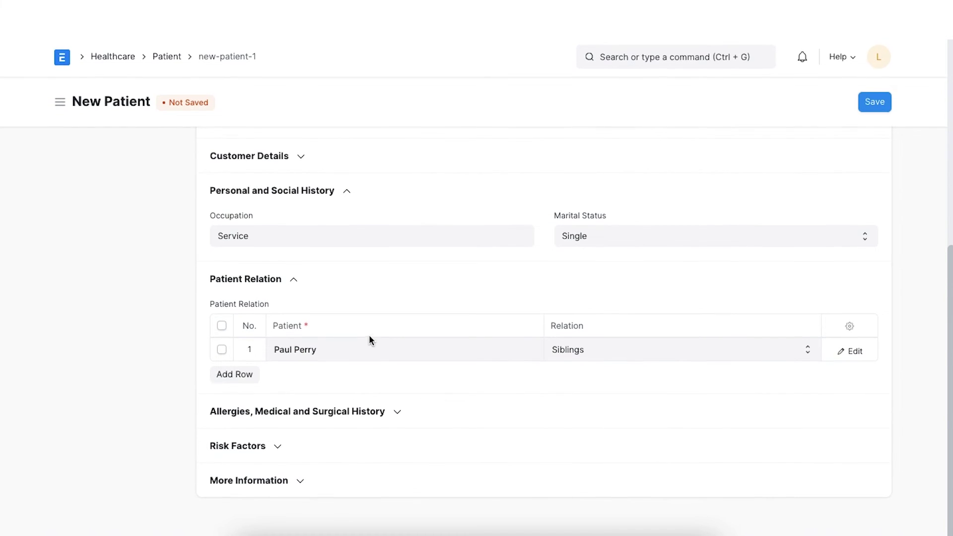
Expand Risk Factors and enter None for occupational hazards
{"action": "left_click", "coordinate": [278, 449]}
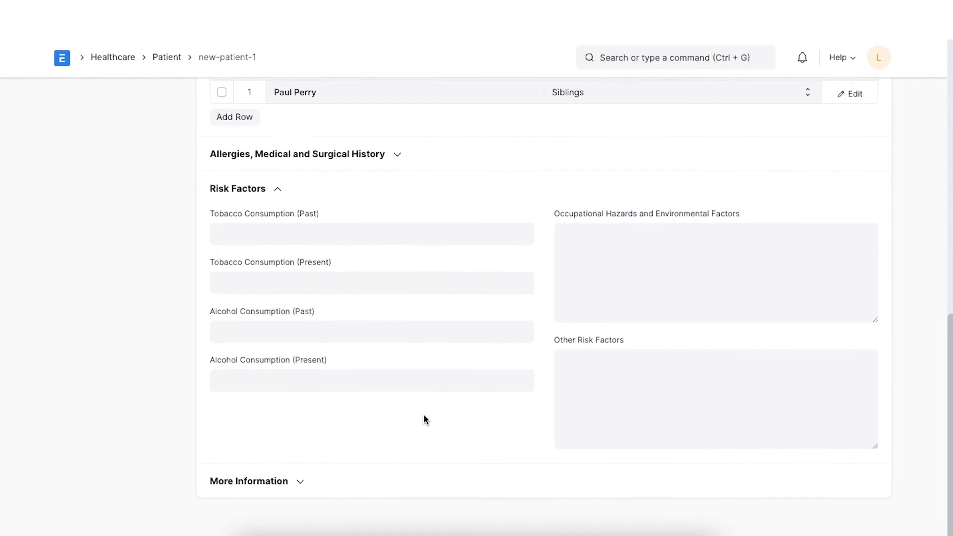
{"action": "left_click", "coordinate": [378, 232]}
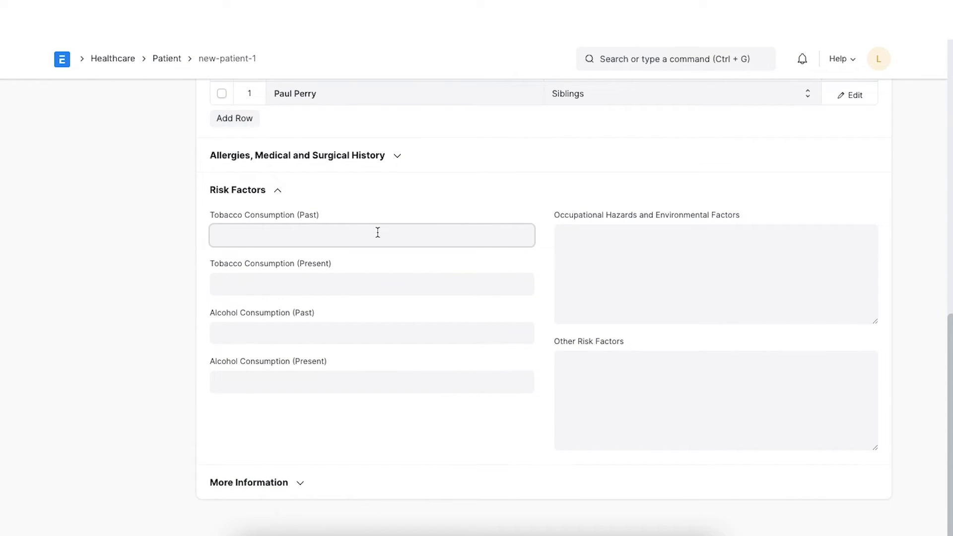
{"action": "left_click", "coordinate": [572, 247]}
{"action": "type", "text": "None"}
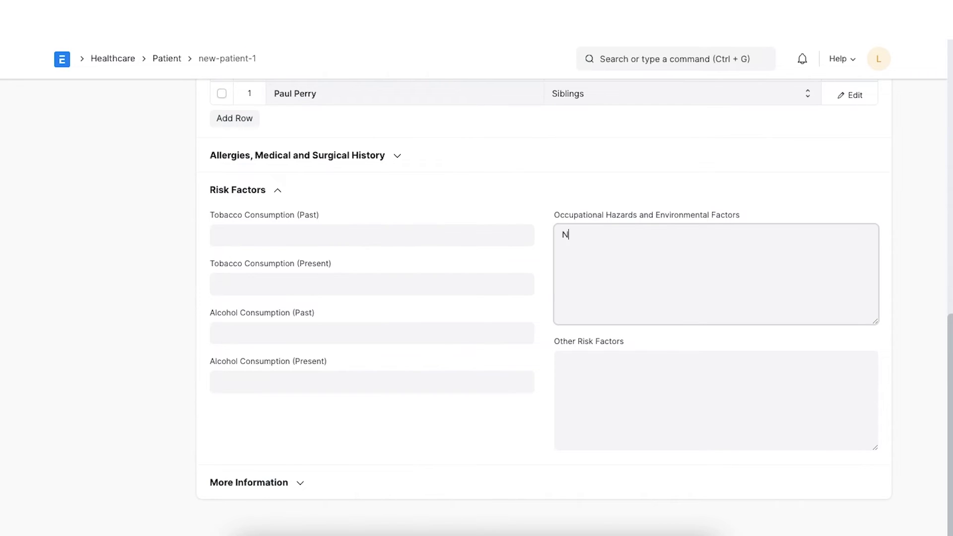
{"action": "left_click", "coordinate": [542, 272]}
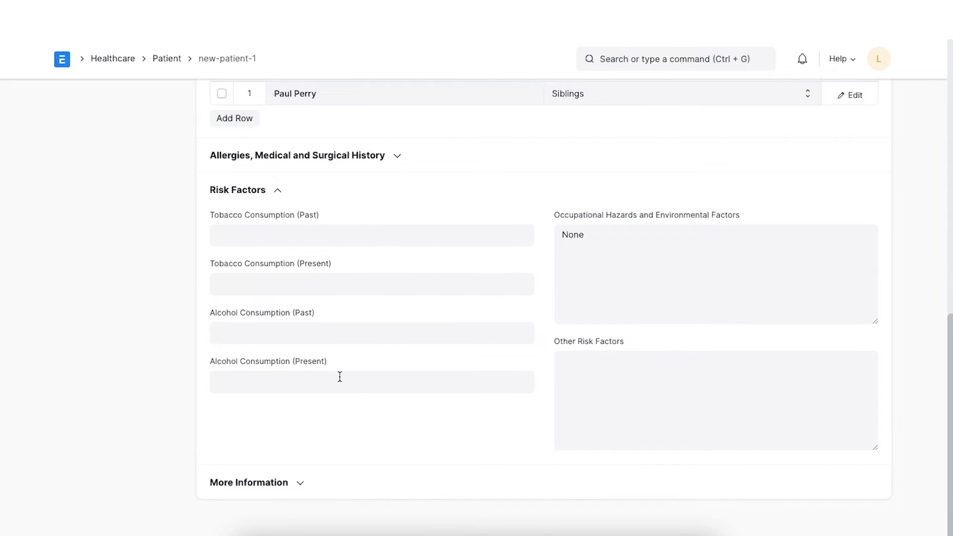
Record past tobacco use Yes, present No, and other risk factors None
{"action": "left_click", "coordinate": [309, 232]}
{"action": "type", "text": "Yes"}
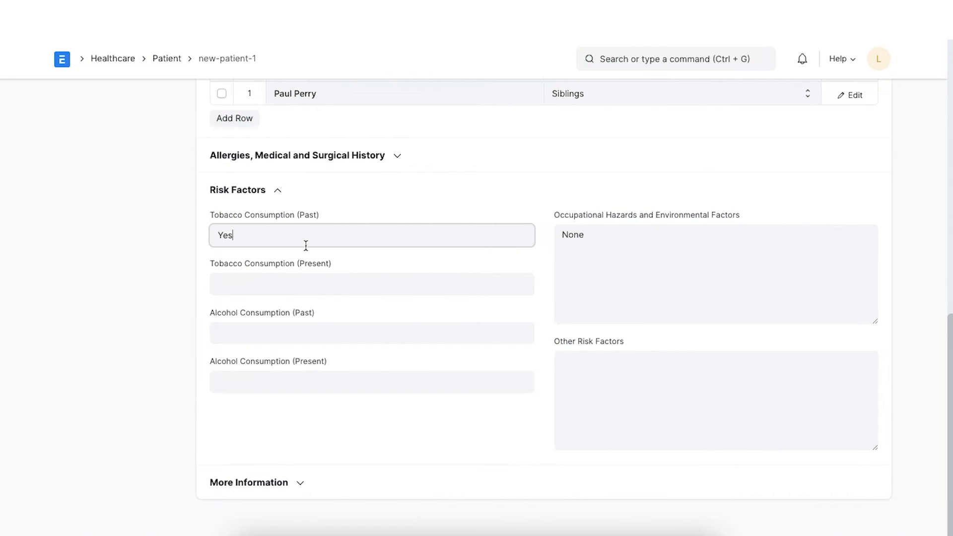
{"action": "left_click", "coordinate": [292, 283]}
{"action": "type", "text": "No"}
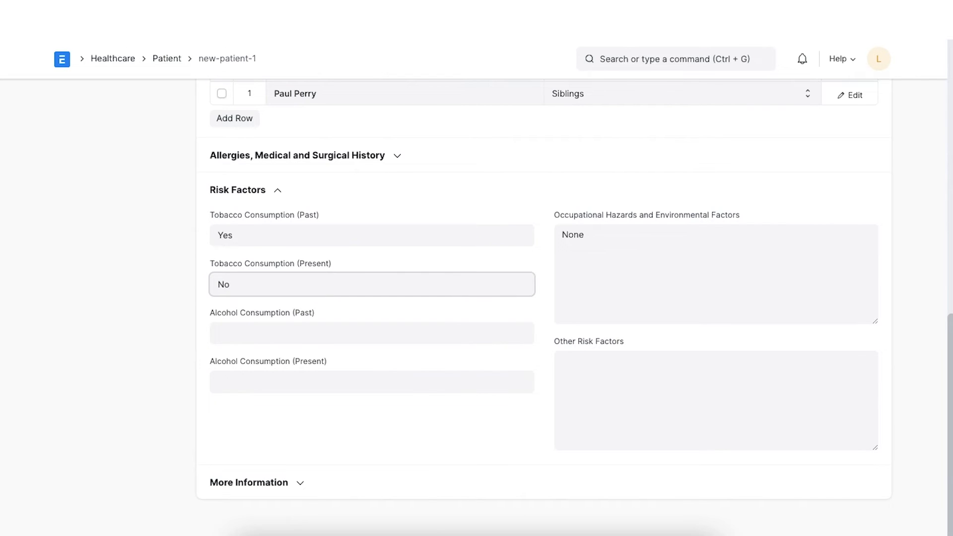
{"action": "left_click", "coordinate": [598, 376]}
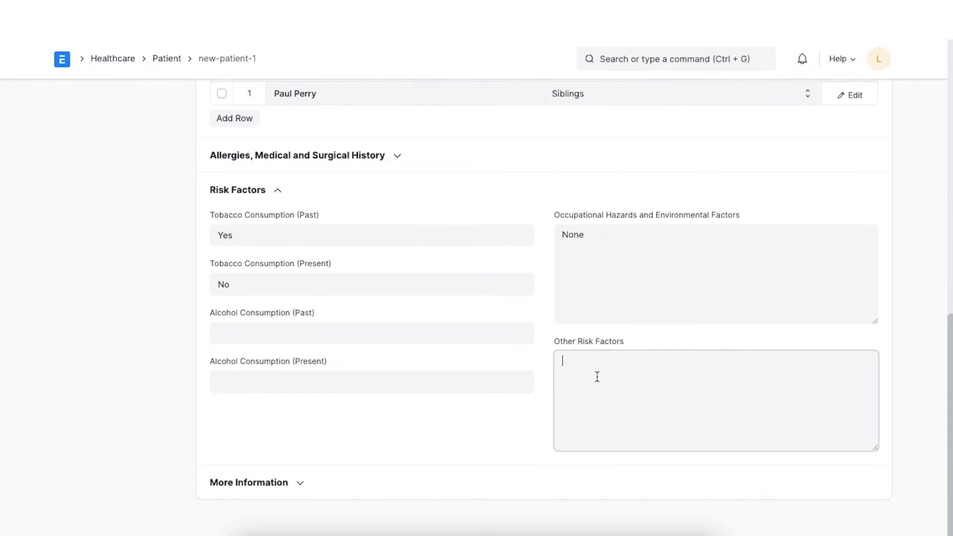
{"action": "type", "text": "None"}
{"action": "left_click", "coordinate": [278, 192]}
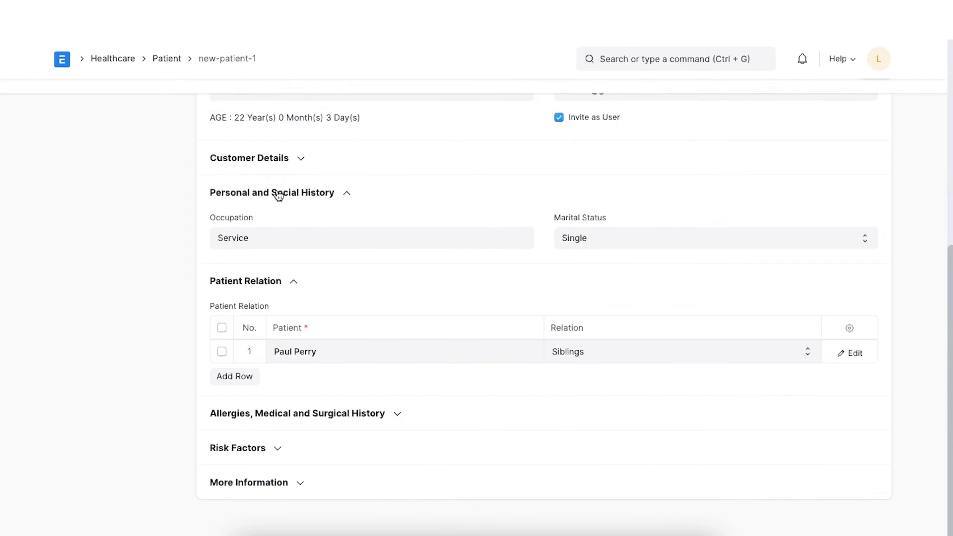
{"action": "left_click", "coordinate": [298, 481]}
{"action": "scroll", "coordinate": [386, 442], "scroll_direction": "down", "scroll_amount": 5}
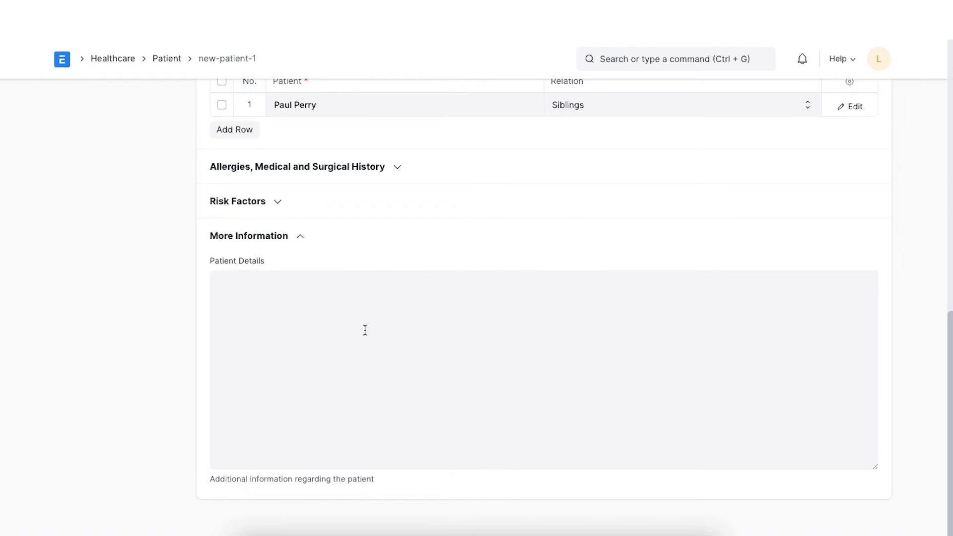
{"action": "left_click", "coordinate": [299, 237]}
{"action": "scroll", "coordinate": [572, 270], "scroll_direction": "up", "scroll_amount": 10}
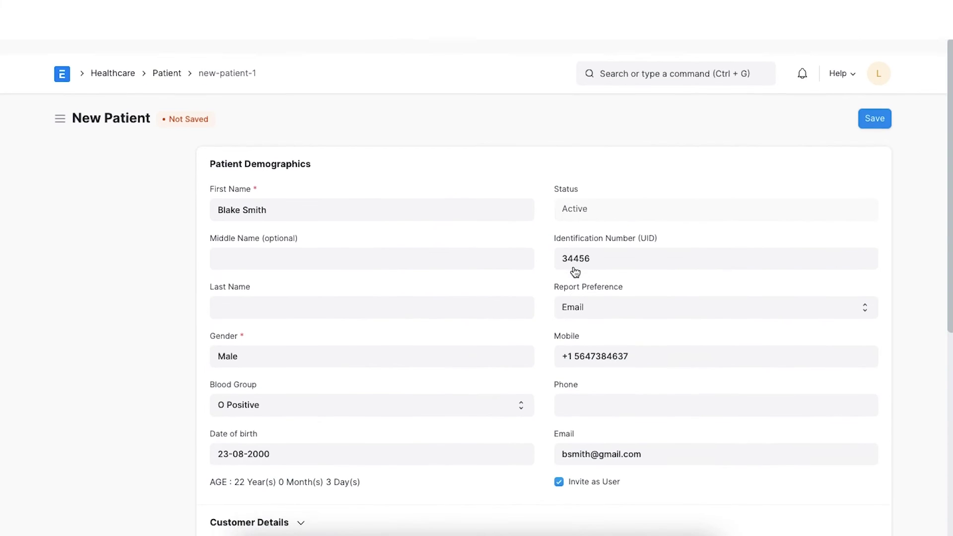
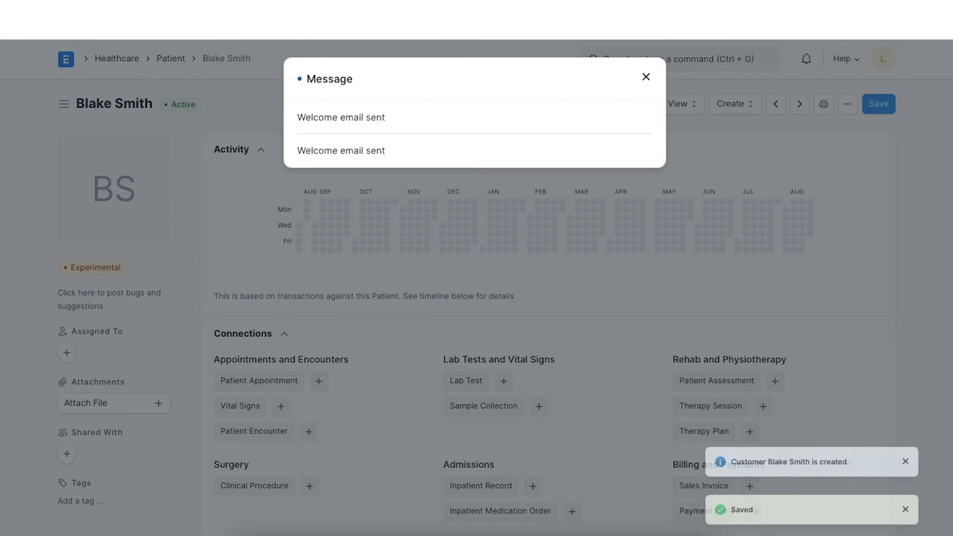
Dismiss the welcome-email message and scroll over the patient page
{"action": "left_click", "coordinate": [646, 75]}
{"action": "scroll", "coordinate": [506, 300], "scroll_direction": "down", "scroll_amount": 2}
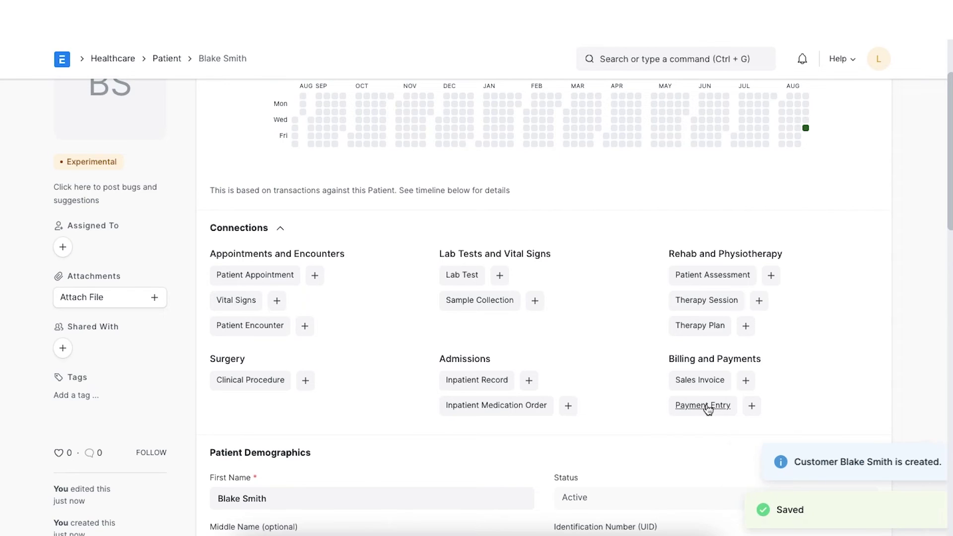
{"action": "scroll", "coordinate": [697, 266], "scroll_direction": "up", "scroll_amount": 2}
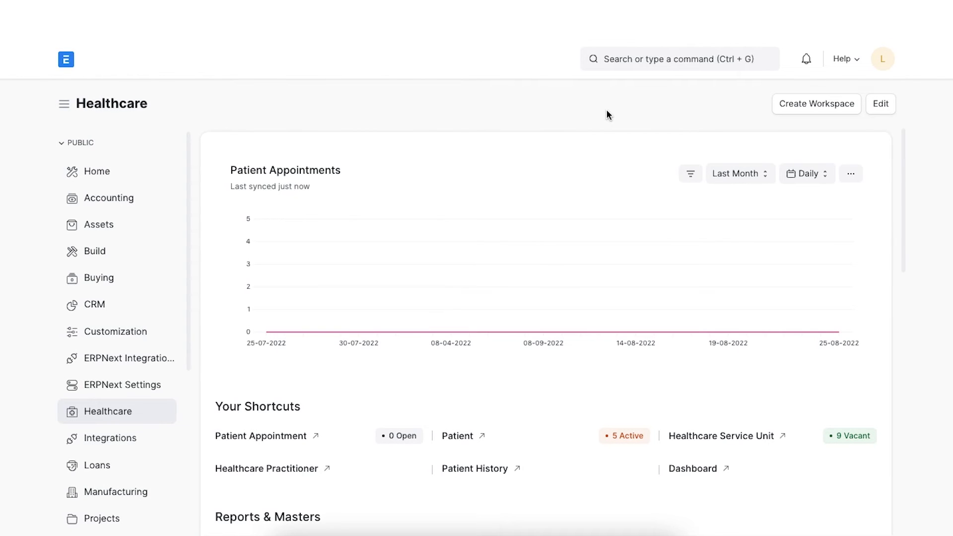
Open Patient History Settings through an awesome-bar search for 'patient his'
{"action": "left_click", "coordinate": [606, 60]}
{"action": "type", "text": "pati"}
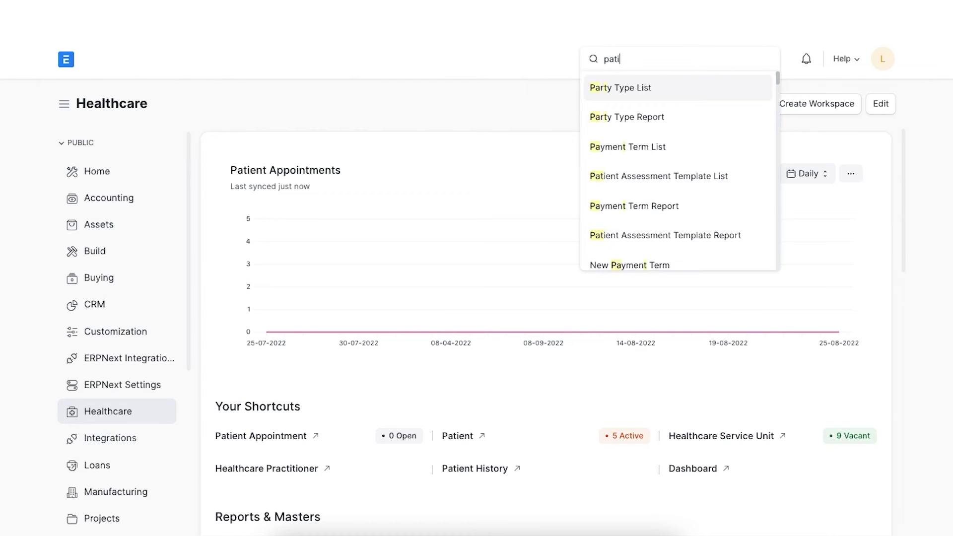
{"action": "type", "text": "ent his"}
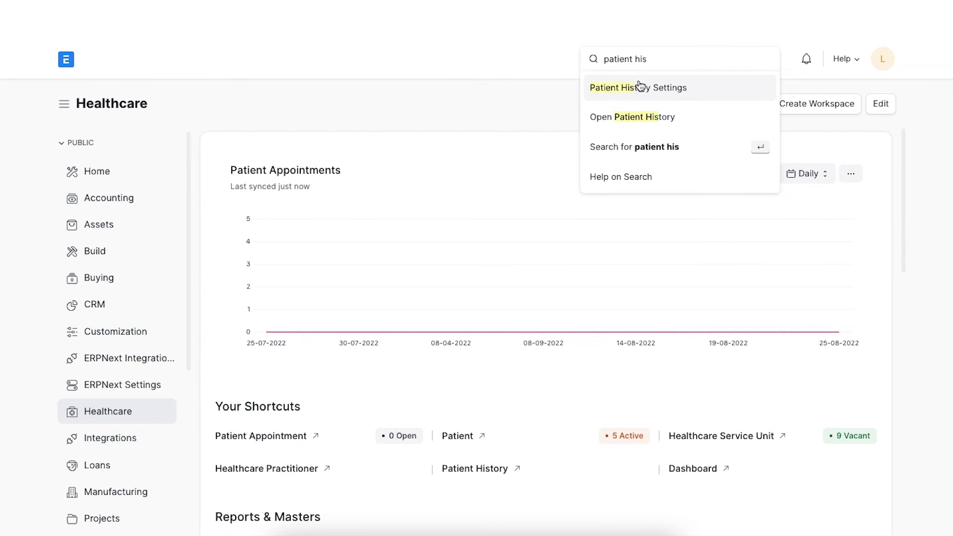
{"action": "left_click", "coordinate": [639, 88]}
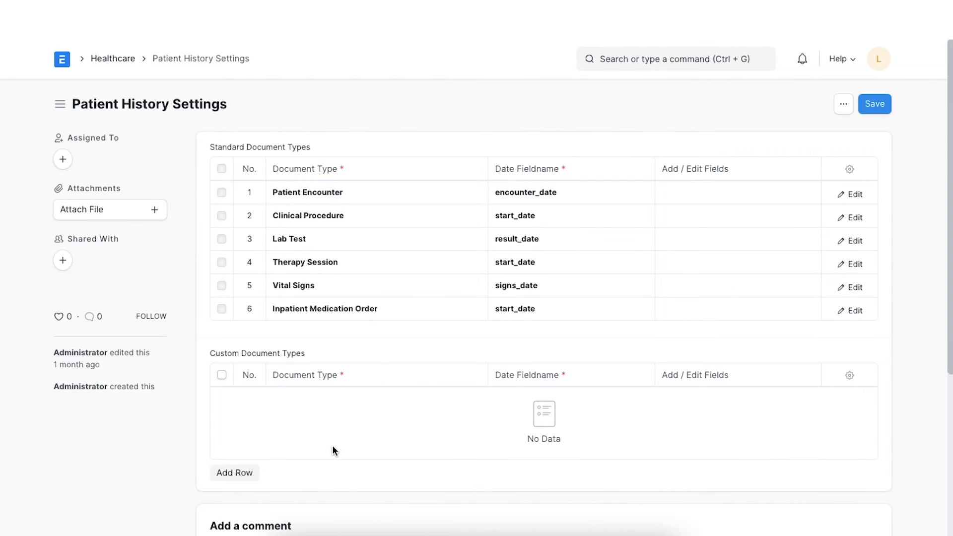
Add a blank Custom Document Types row and inspect its selectable document types
{"action": "left_click", "coordinate": [234, 473]}
{"action": "scroll", "coordinate": [247, 476], "scroll_direction": "down", "scroll_amount": 4}
{"action": "scroll", "coordinate": [734, 220], "scroll_direction": "up", "scroll_amount": 4}
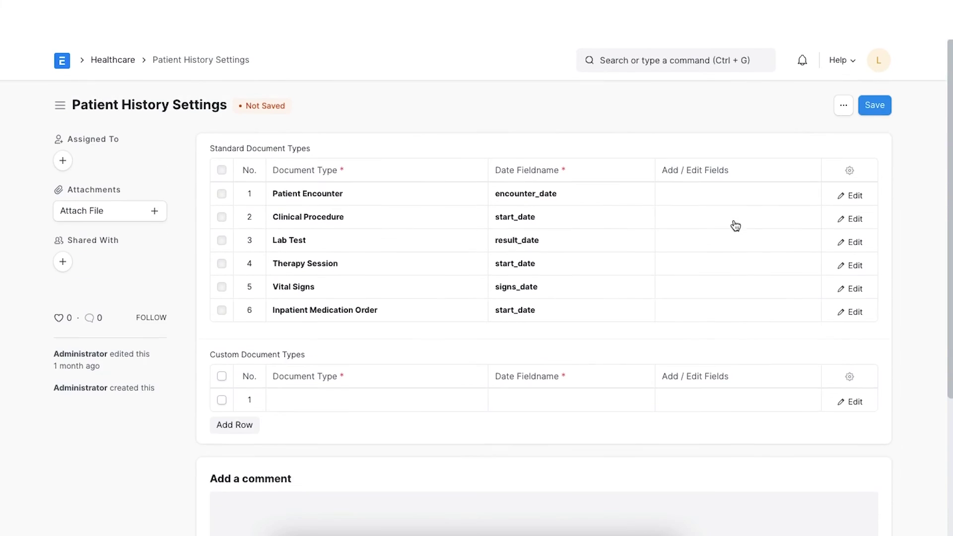
{"action": "left_click", "coordinate": [811, 401]}
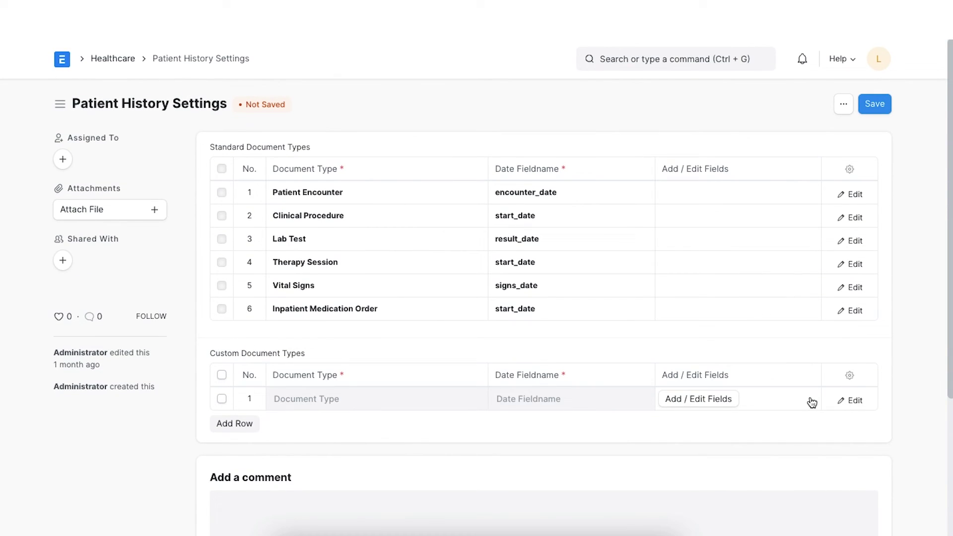
{"action": "left_click", "coordinate": [849, 401]}
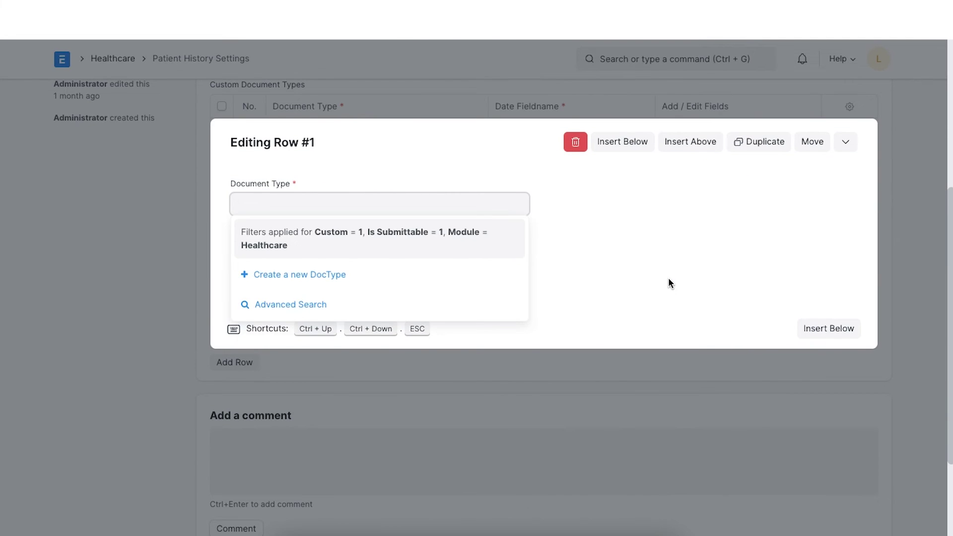
{"action": "left_click", "coordinate": [615, 223]}
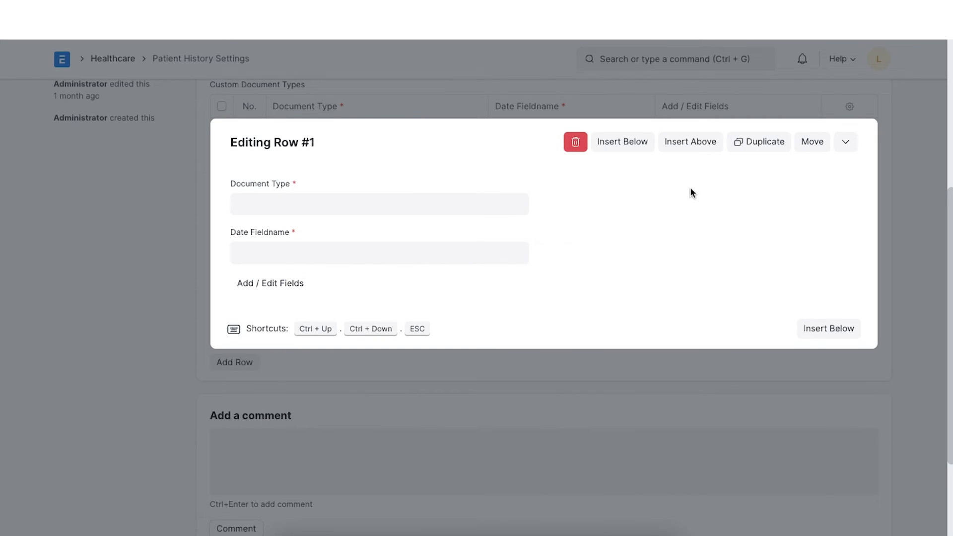
{"action": "left_click", "coordinate": [845, 145]}
Review the Patient Encounter row's field settings, then save the settings unchanged
{"action": "scroll", "coordinate": [815, 180], "scroll_direction": "up", "scroll_amount": 4}
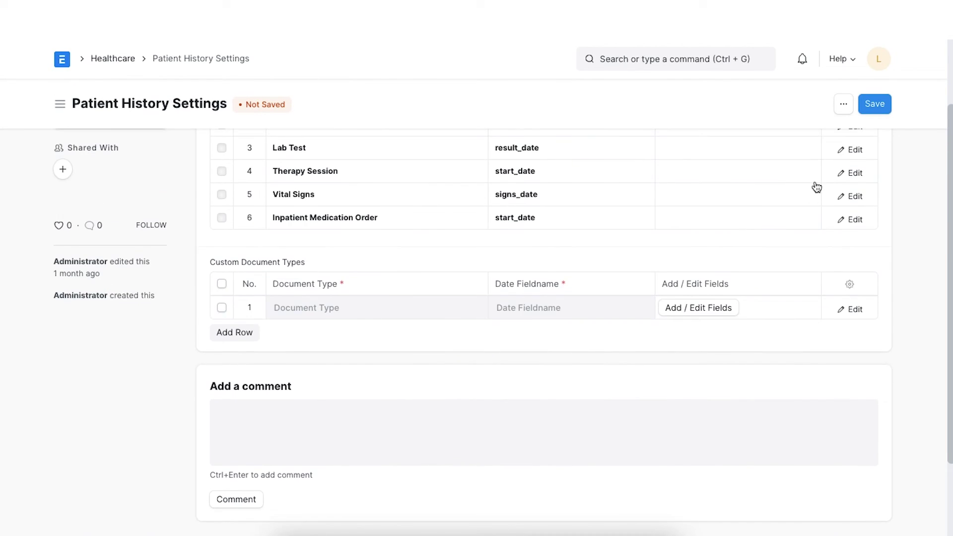
{"action": "scroll", "coordinate": [824, 191], "scroll_direction": "up", "scroll_amount": 1}
{"action": "left_click", "coordinate": [858, 196]}
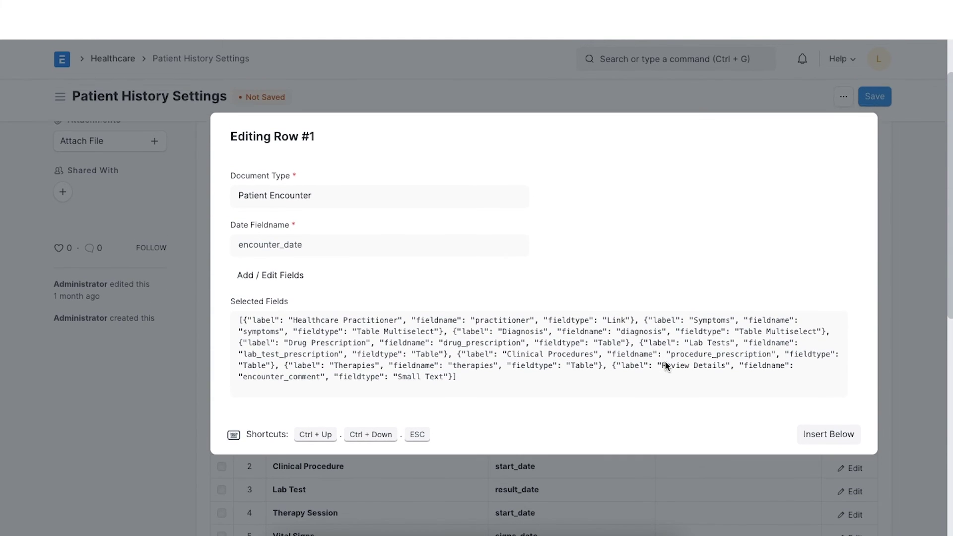
{"action": "left_click", "coordinate": [899, 245]}
{"action": "scroll", "coordinate": [834, 255], "scroll_direction": "up", "scroll_amount": 2}
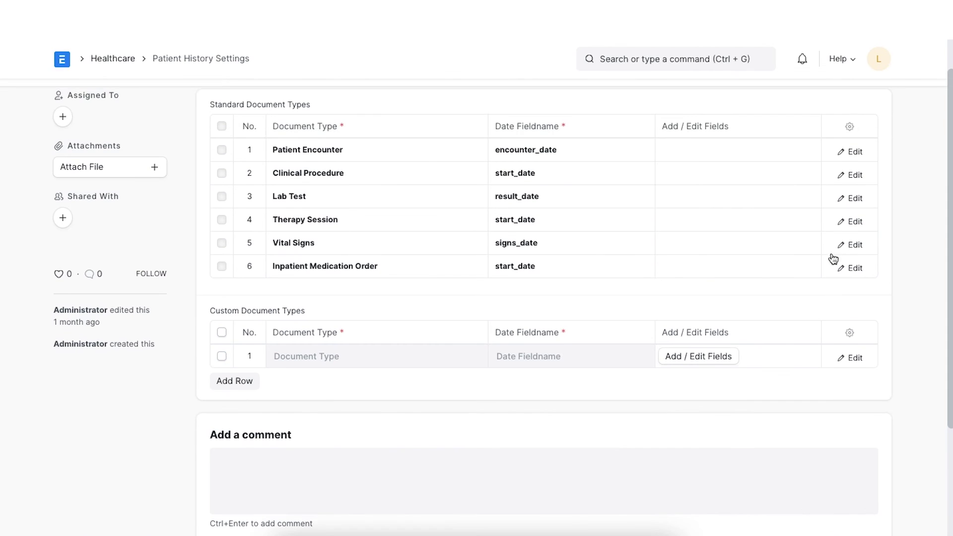
{"action": "left_click", "coordinate": [876, 106]}
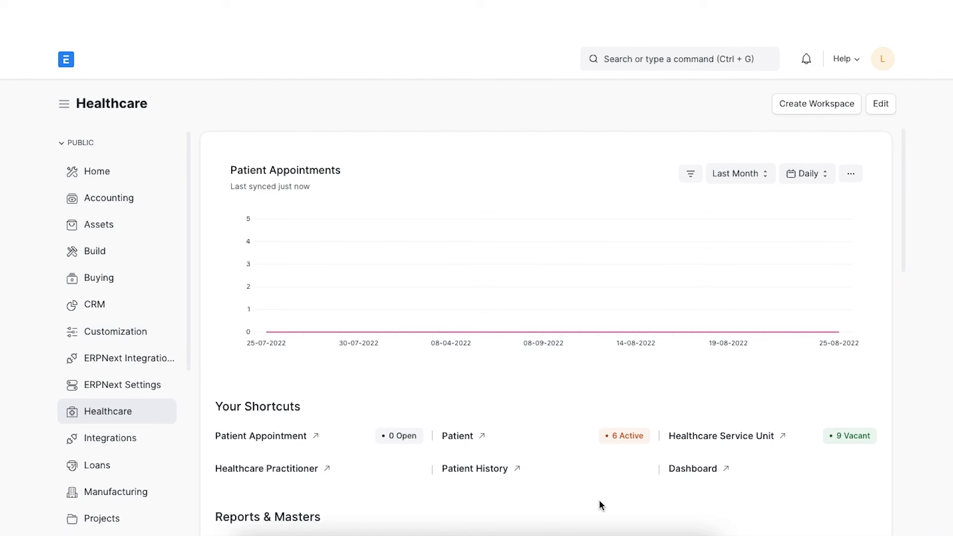
Open Patient History from Records and History and load the chosen patient's records
{"action": "scroll", "coordinate": [601, 502], "scroll_direction": "down", "scroll_amount": 3}
{"action": "scroll", "coordinate": [601, 505], "scroll_direction": "down", "scroll_amount": 5}
{"action": "scroll", "coordinate": [599, 504], "scroll_direction": "down", "scroll_amount": 6}
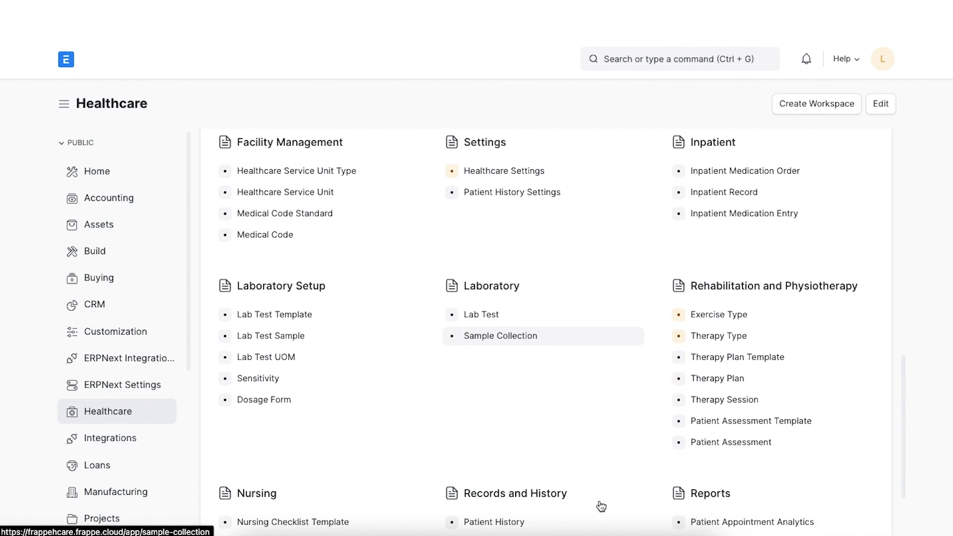
{"action": "scroll", "coordinate": [601, 506], "scroll_direction": "down", "scroll_amount": 2}
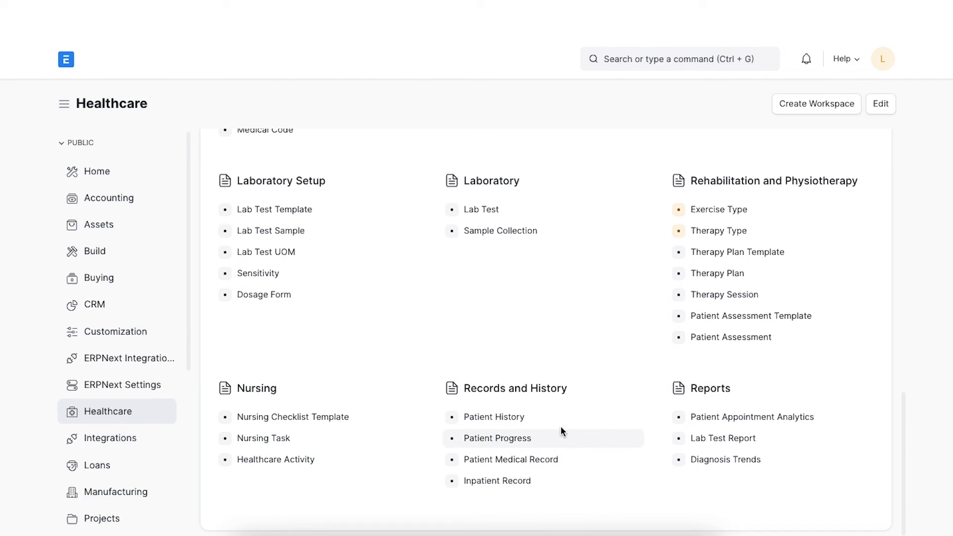
{"action": "left_click", "coordinate": [539, 423]}
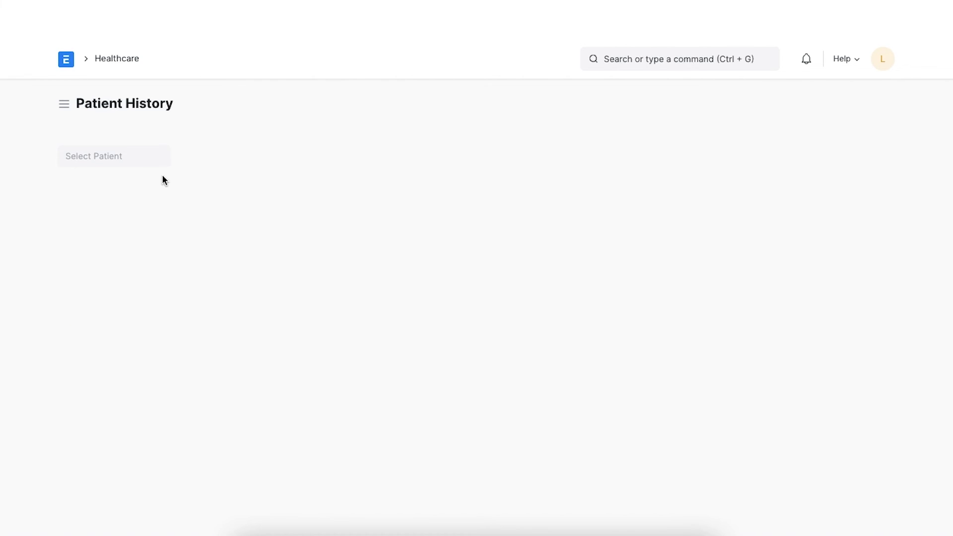
{"action": "left_click", "coordinate": [147, 159]}
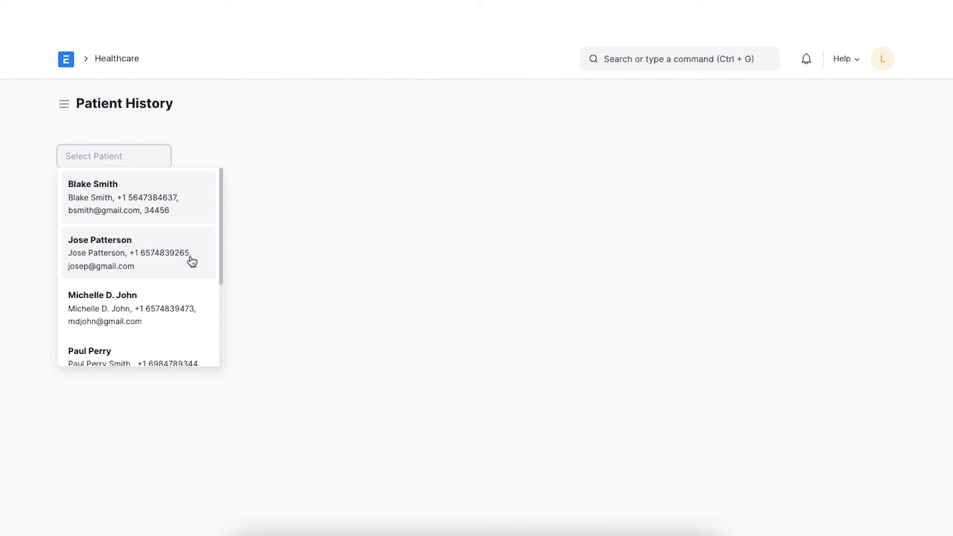
{"action": "left_click", "coordinate": [191, 257]}
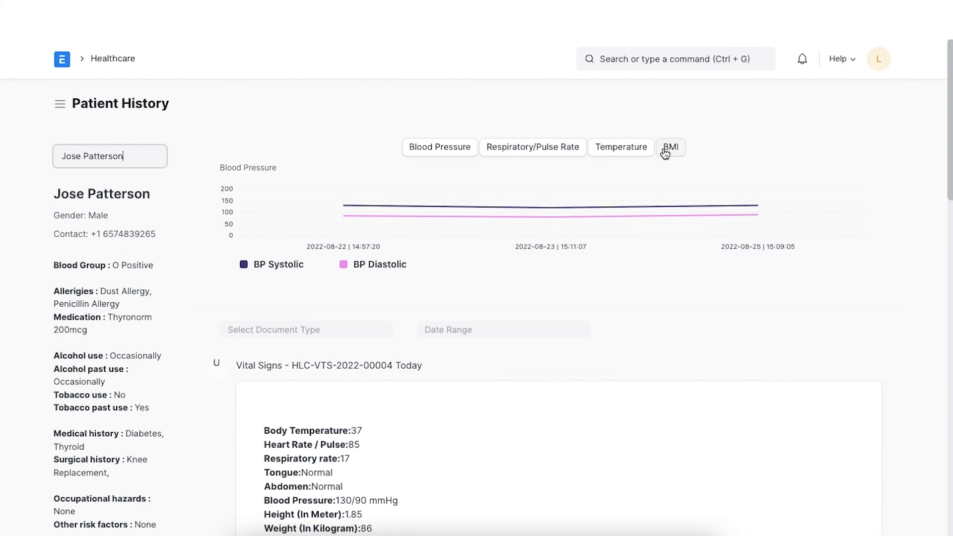
Cycle the vitals chart through Respiratory/Pulse Rate, Temperature and BMI, ending on Blood Pressure
{"action": "left_click", "coordinate": [512, 158]}
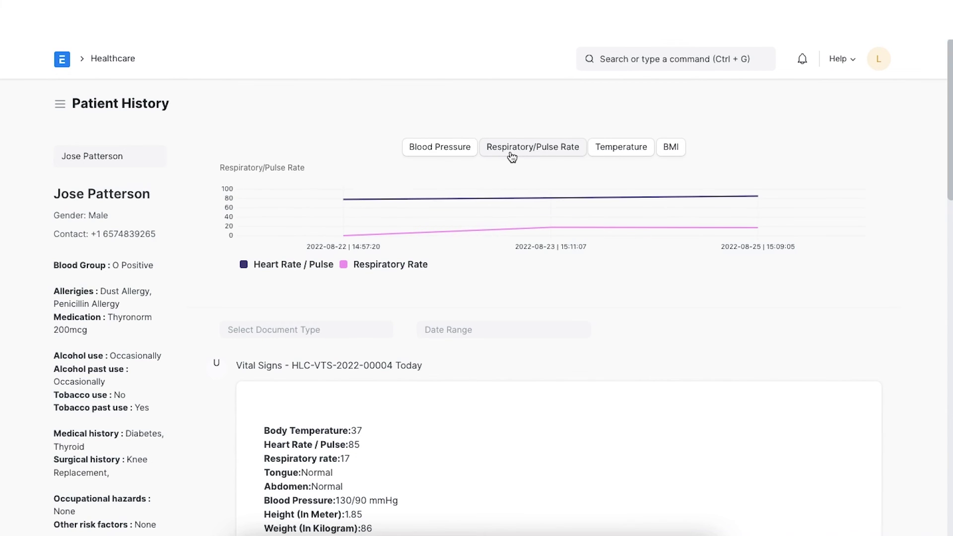
{"action": "left_click", "coordinate": [619, 151]}
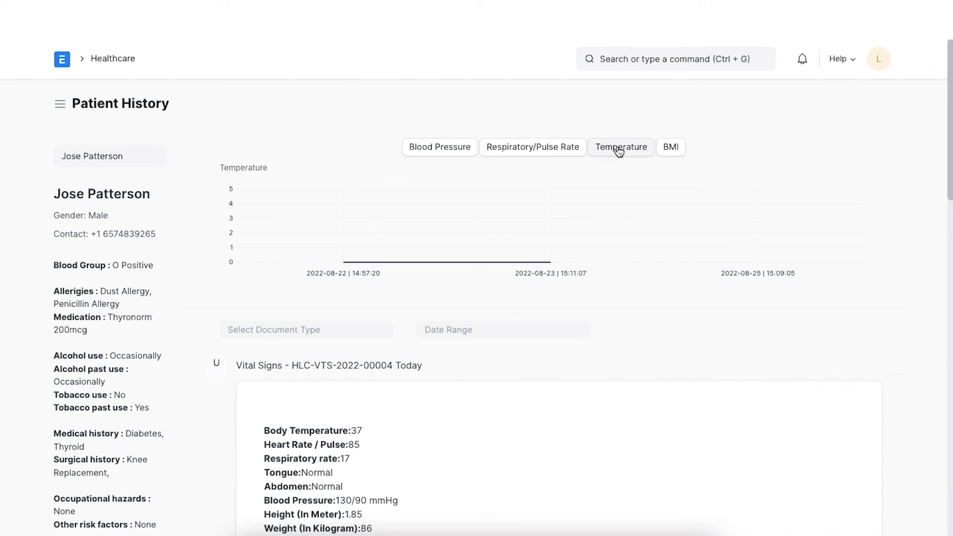
{"action": "left_click", "coordinate": [676, 151]}
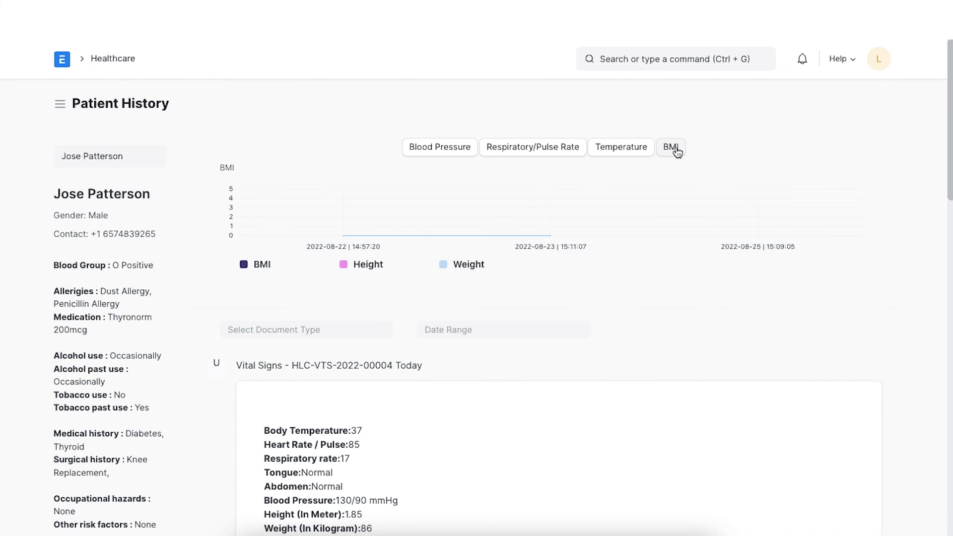
{"action": "left_click", "coordinate": [464, 147]}
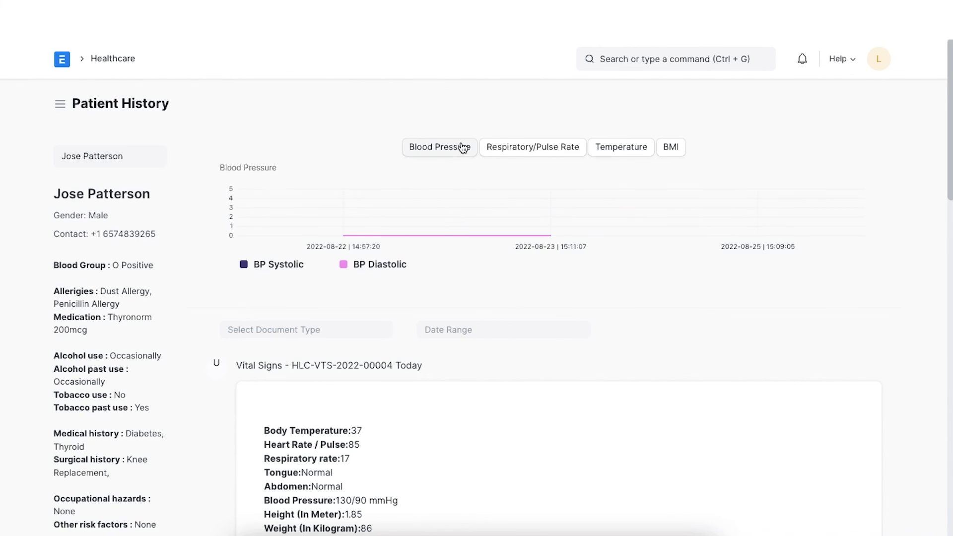
{"action": "scroll", "coordinate": [500, 317], "scroll_direction": "down", "scroll_amount": 1}
{"action": "scroll", "coordinate": [500, 316], "scroll_direction": "down", "scroll_amount": 9}
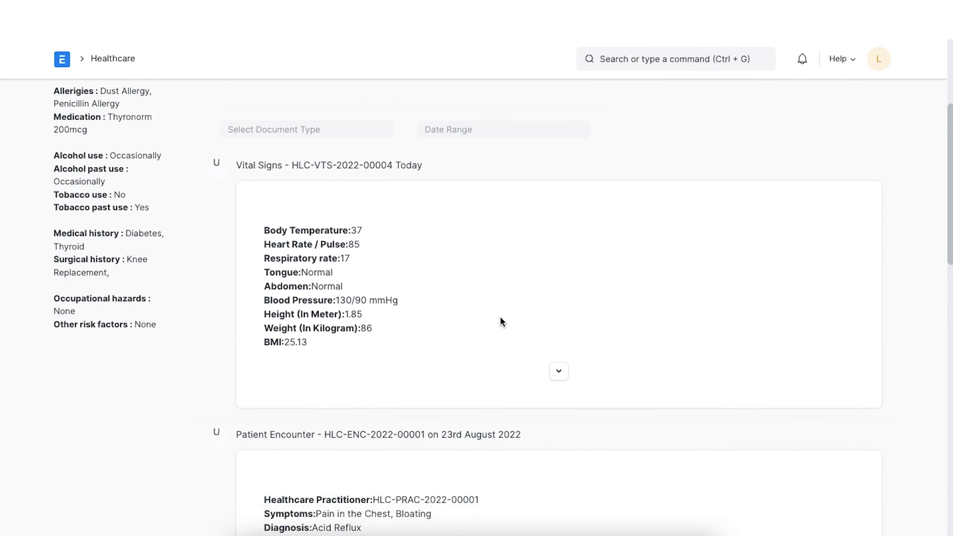
{"action": "scroll", "coordinate": [500, 320], "scroll_direction": "down", "scroll_amount": 11}
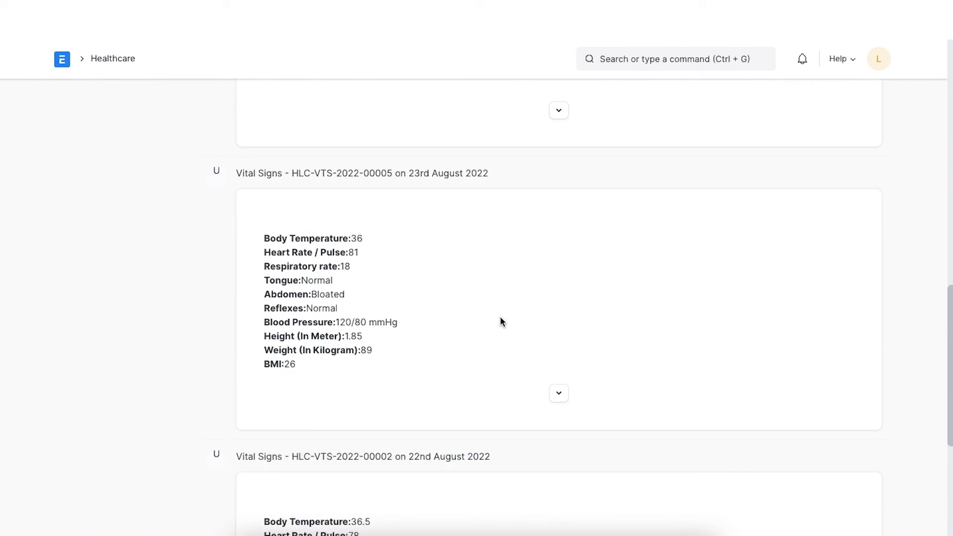
{"action": "scroll", "coordinate": [500, 320], "scroll_direction": "up", "scroll_amount": 18}
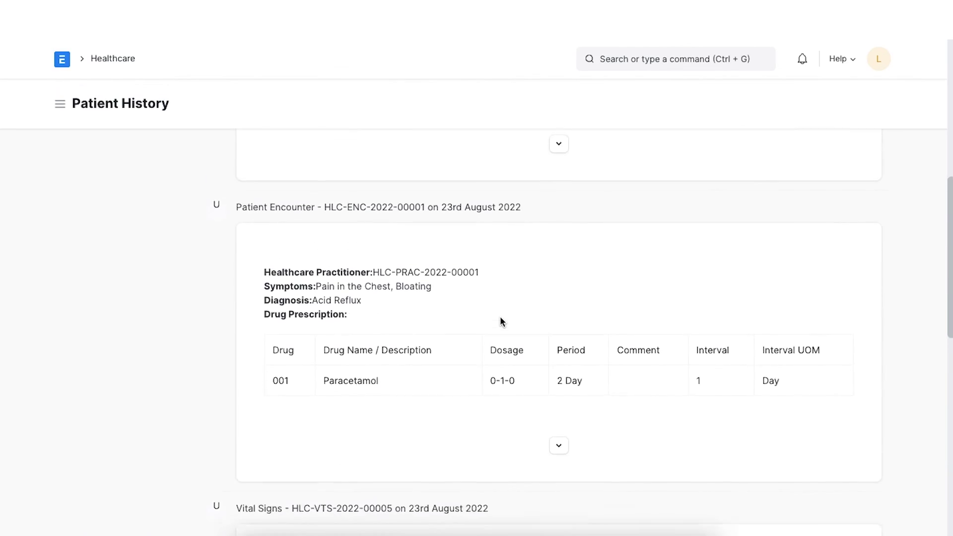
{"action": "scroll", "coordinate": [499, 322], "scroll_direction": "up", "scroll_amount": 2}
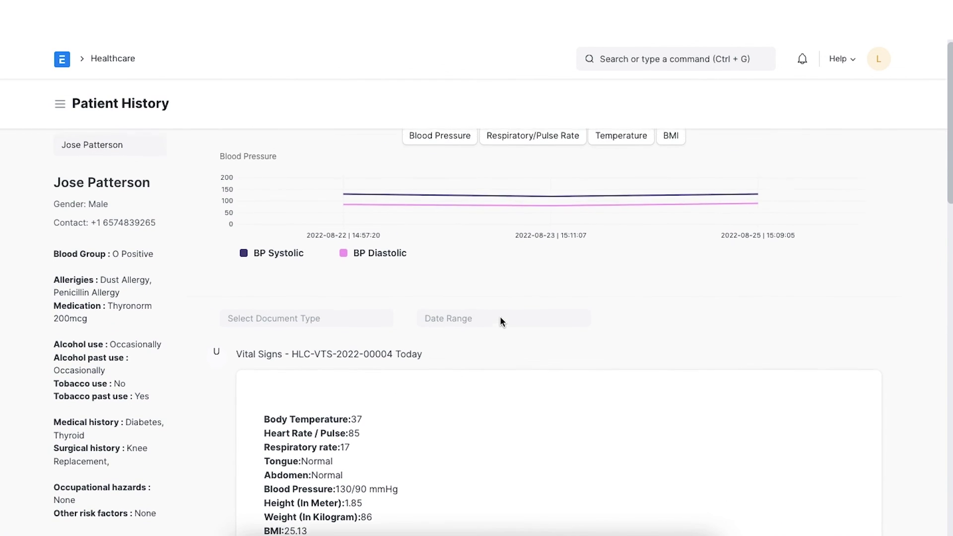
Filter the history to Patient Encounter and Vital Signs records, leaving Date Range empty
{"action": "left_click", "coordinate": [364, 324]}
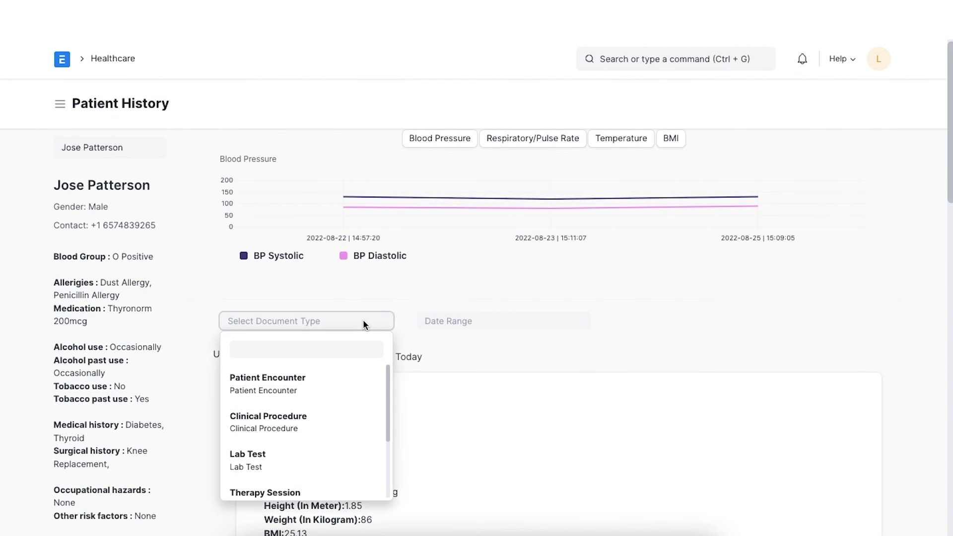
{"action": "left_click", "coordinate": [366, 390]}
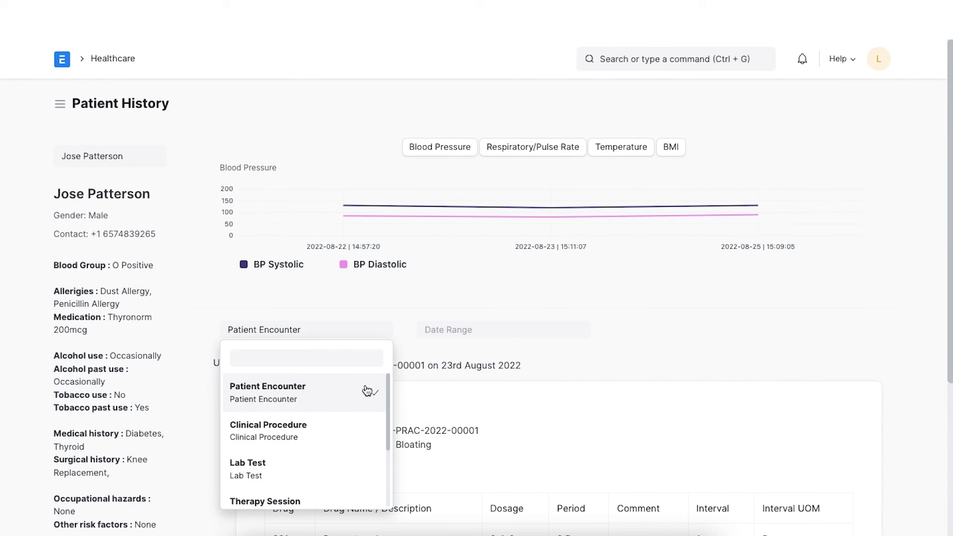
{"action": "scroll", "coordinate": [358, 434], "scroll_direction": "down", "scroll_amount": 2}
{"action": "left_click", "coordinate": [347, 451]}
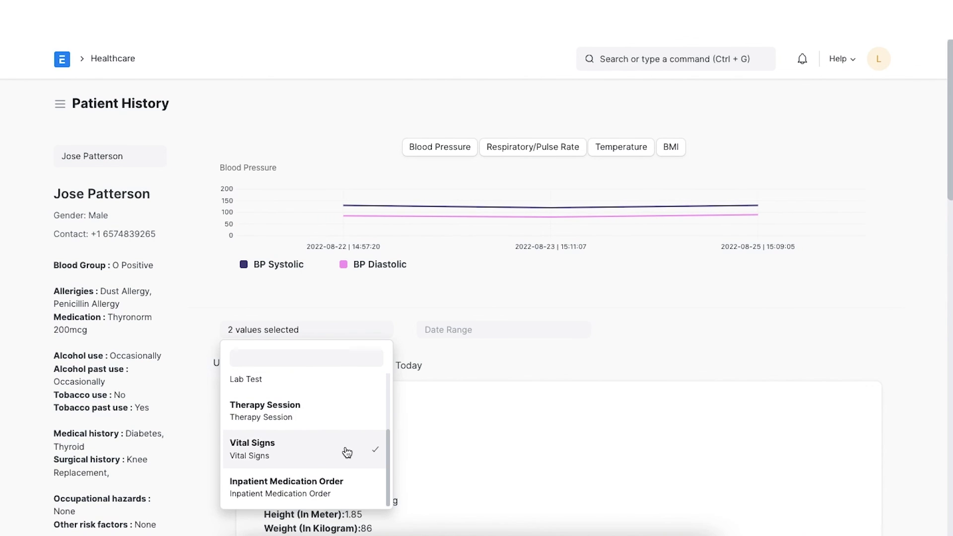
{"action": "left_click", "coordinate": [575, 365]}
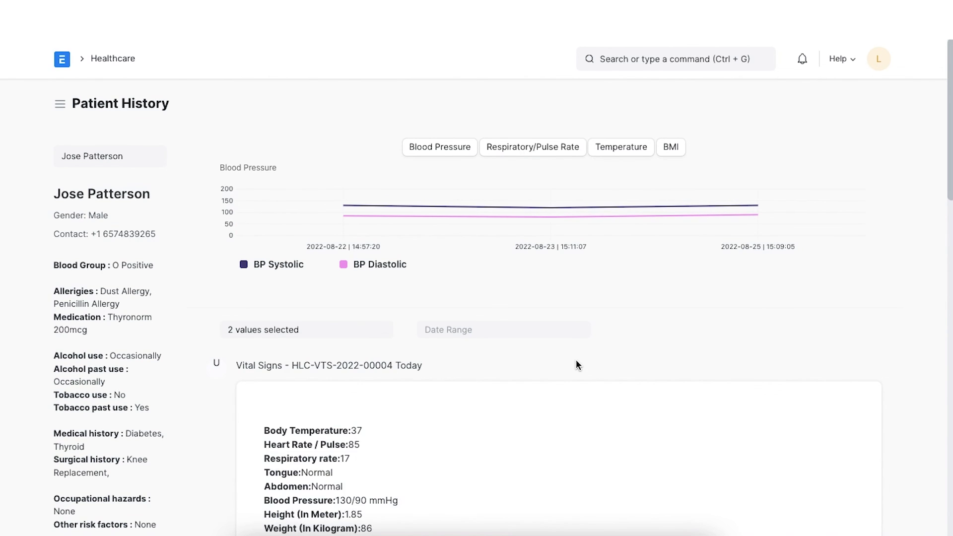
{"action": "scroll", "coordinate": [556, 333], "scroll_direction": "down", "scroll_amount": 1}
{"action": "left_click", "coordinate": [532, 294]}
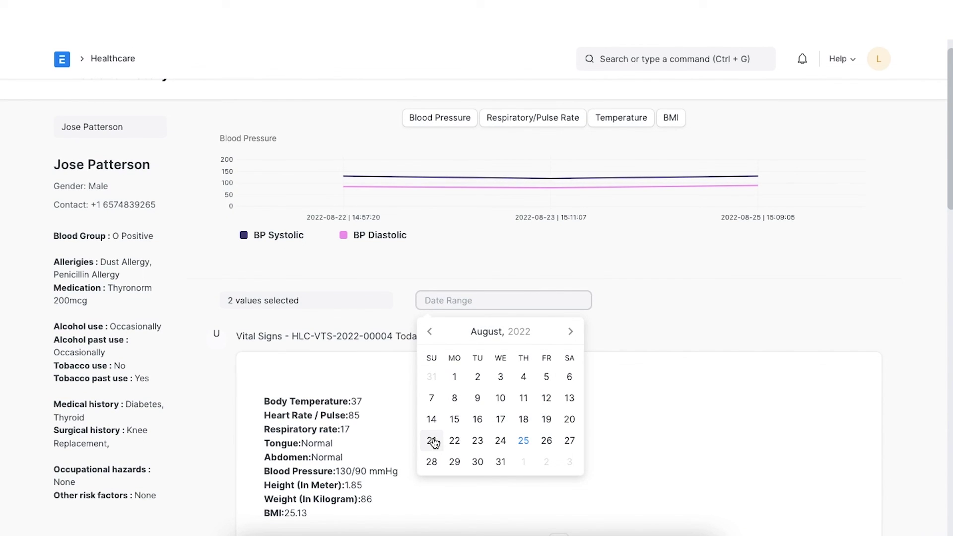
{"action": "left_click", "coordinate": [633, 329]}
Expand today's Vital Signs, the Patient Encounter, and the 23 and 22 August Vital Signs records
{"action": "scroll", "coordinate": [632, 329], "scroll_direction": "down", "scroll_amount": 3}
{"action": "scroll", "coordinate": [632, 328], "scroll_direction": "down", "scroll_amount": 2}
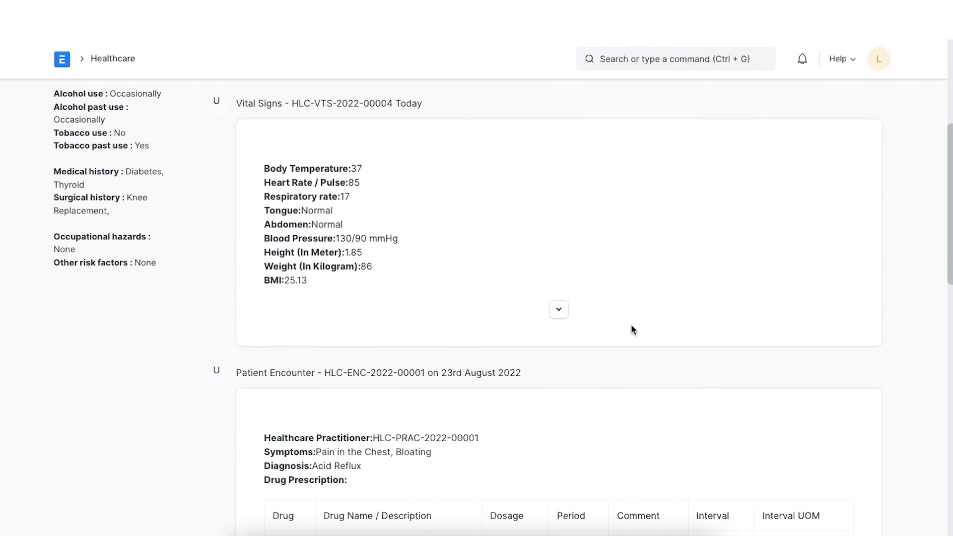
{"action": "left_click", "coordinate": [559, 310]}
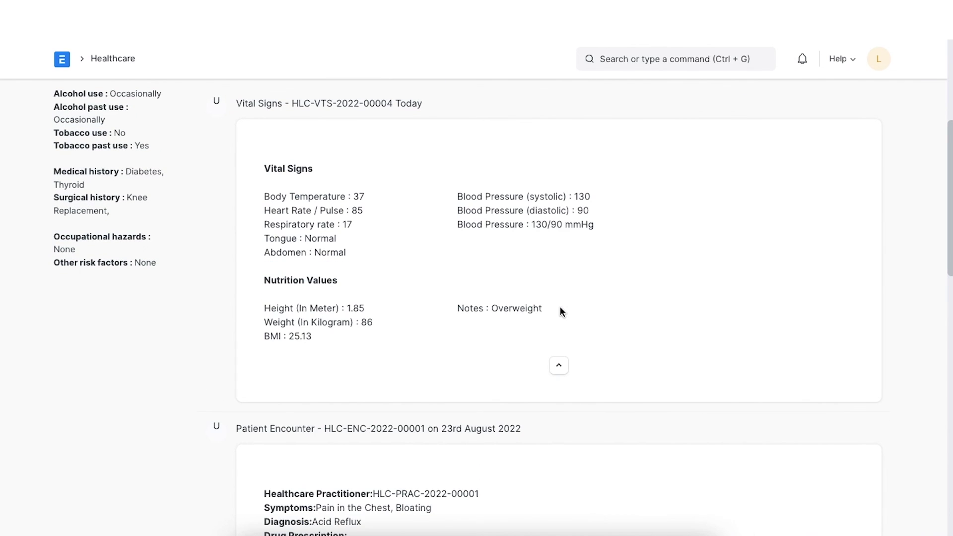
{"action": "scroll", "coordinate": [560, 308], "scroll_direction": "down", "scroll_amount": 7}
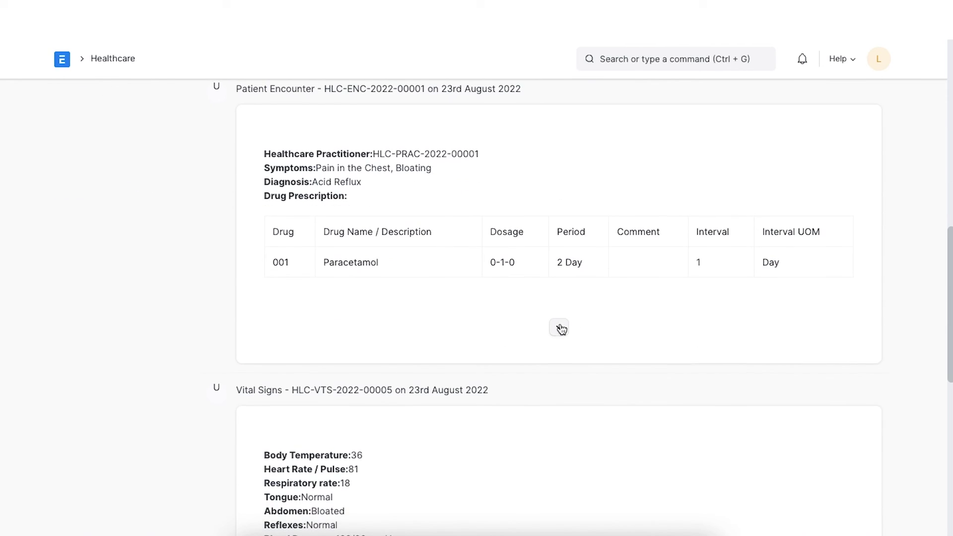
{"action": "left_click", "coordinate": [560, 328]}
{"action": "scroll", "coordinate": [560, 326], "scroll_direction": "down", "scroll_amount": 6}
{"action": "left_click", "coordinate": [560, 350]}
{"action": "scroll", "coordinate": [560, 348], "scroll_direction": "down", "scroll_amount": 5}
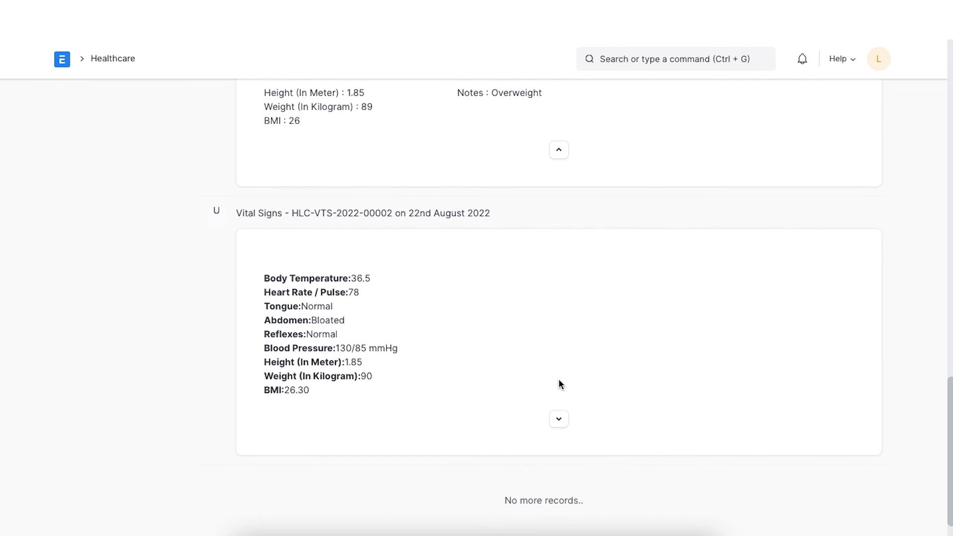
{"action": "left_click", "coordinate": [559, 420]}
{"action": "scroll", "coordinate": [558, 417], "scroll_direction": "down", "scroll_amount": 2}
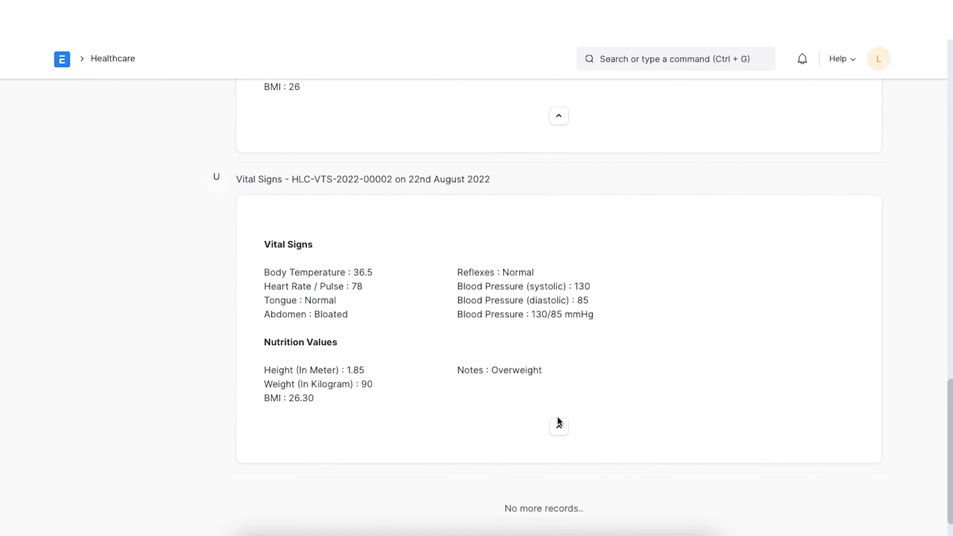
{"action": "scroll", "coordinate": [558, 417], "scroll_direction": "up", "scroll_amount": 2}
{"action": "scroll", "coordinate": [558, 421], "scroll_direction": "up", "scroll_amount": 18}
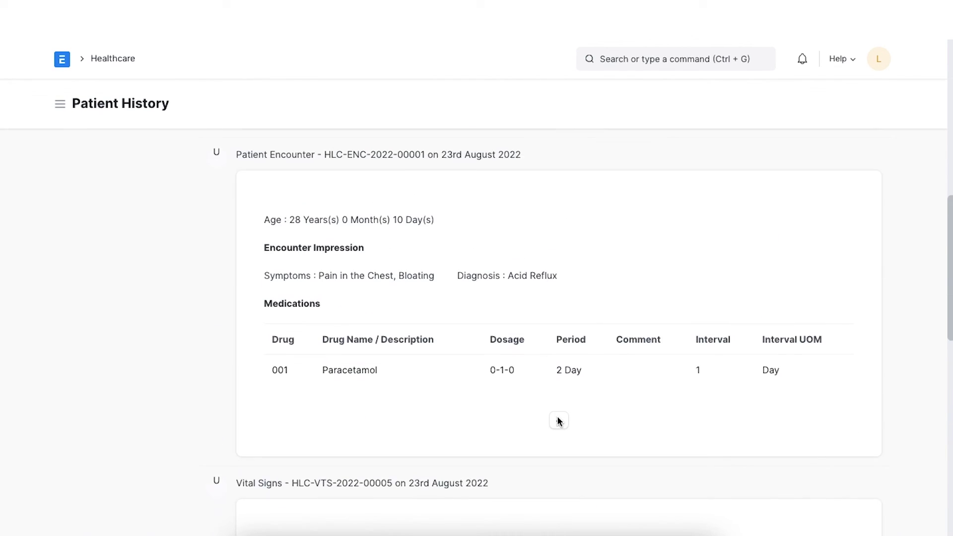
{"action": "scroll", "coordinate": [557, 416], "scroll_direction": "up", "scroll_amount": 5}
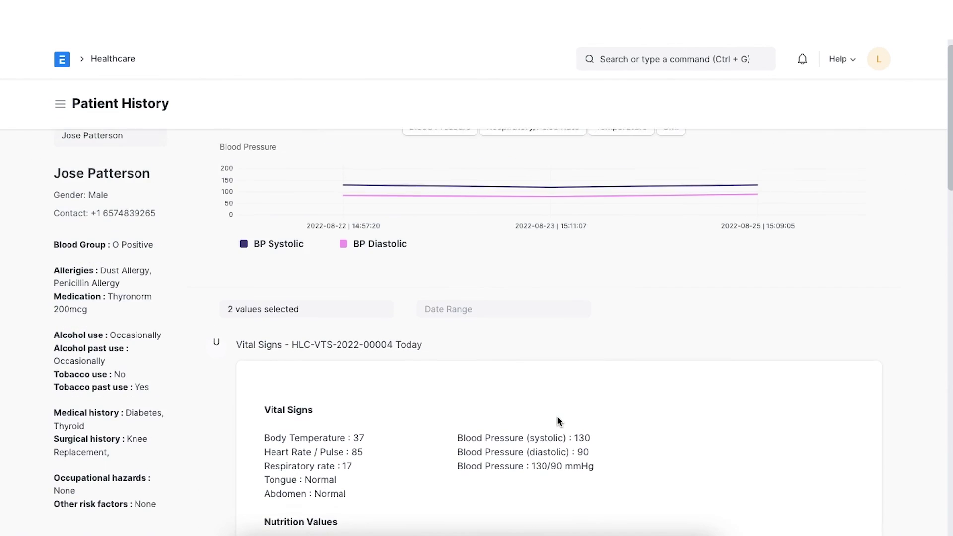